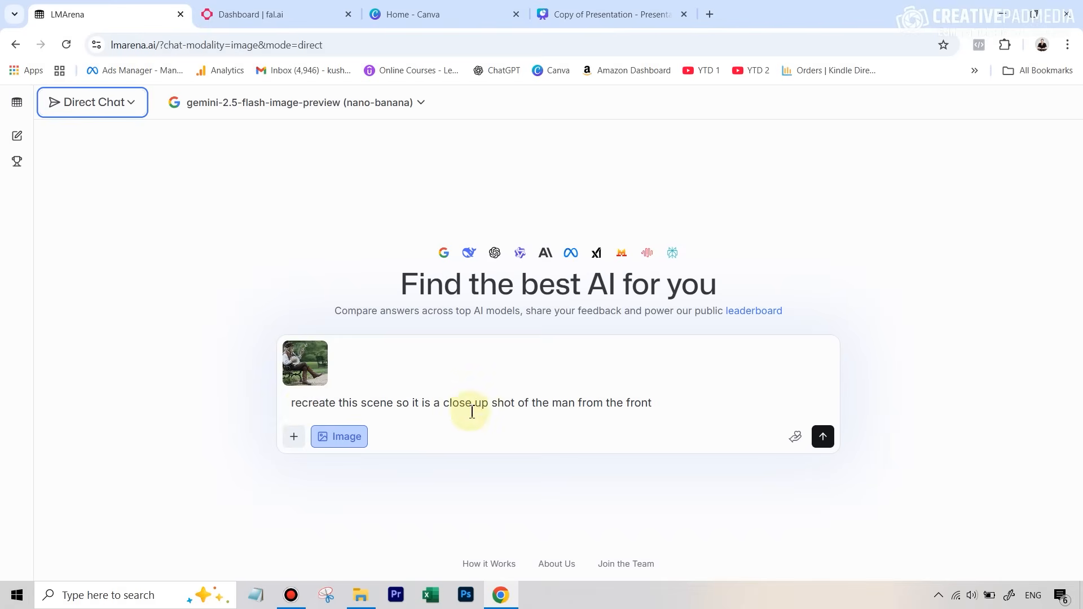
- Copy the front close-up prompt and send it with the banjo-player image in LMArena
drag(655, 403, 282, 405)
key(ctrl+c)
right_click(339, 407)
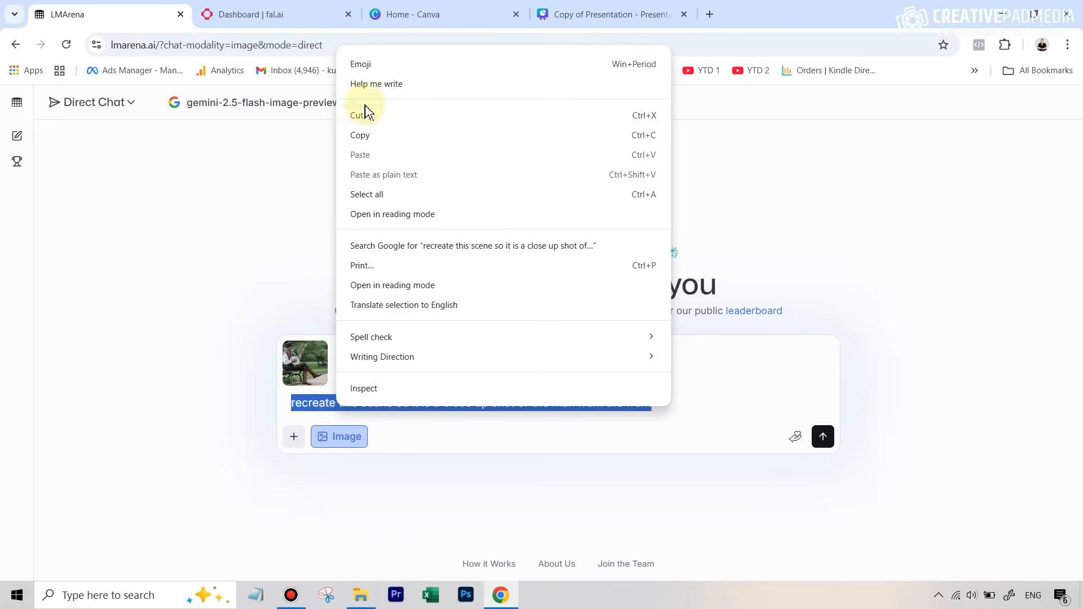
click(364, 135)
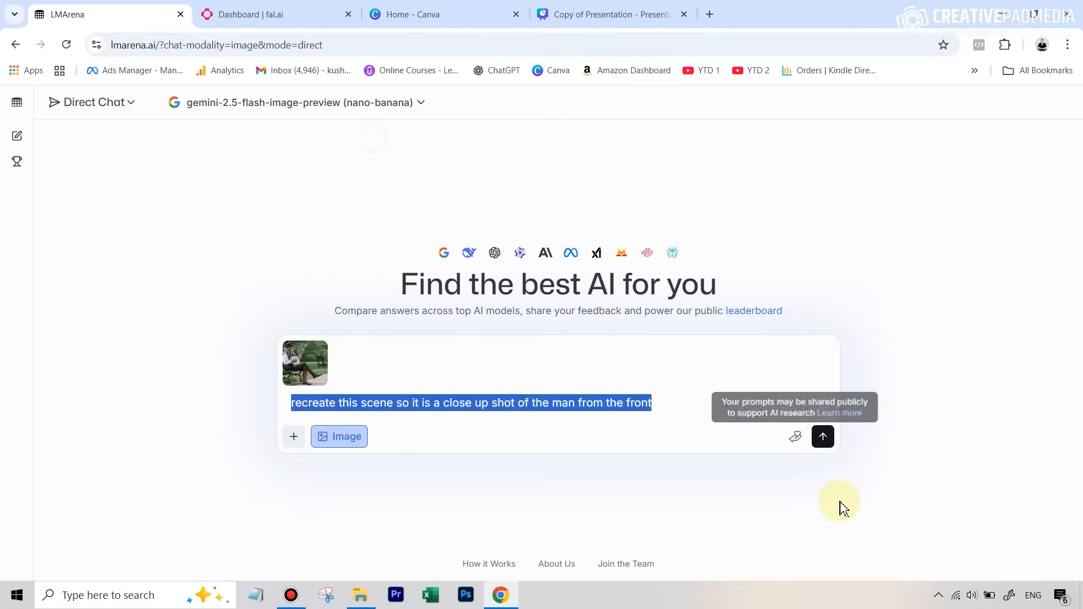
click(822, 437)
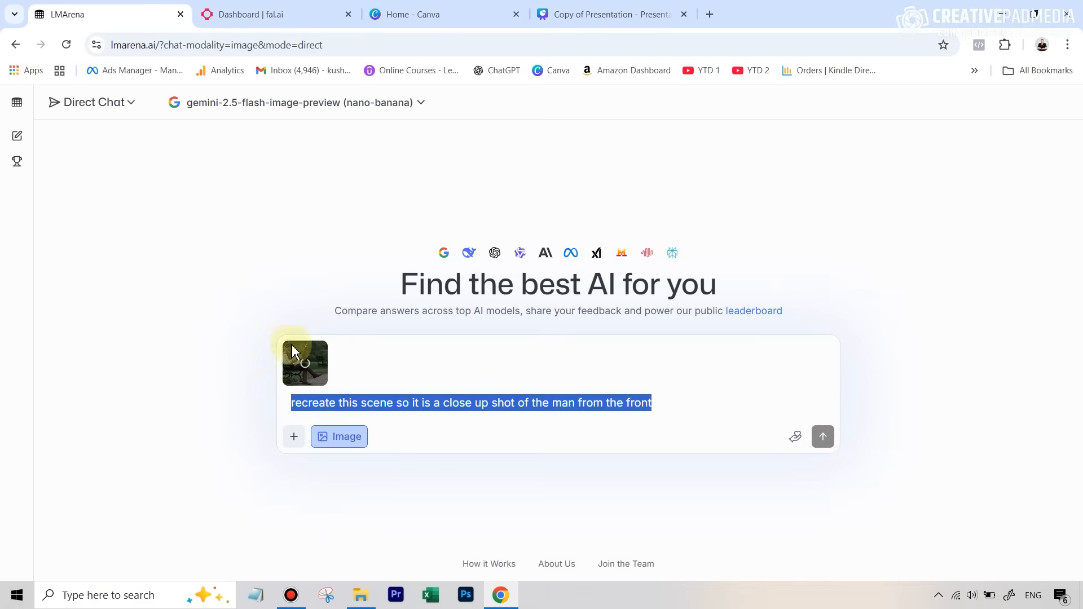
click(307, 14)
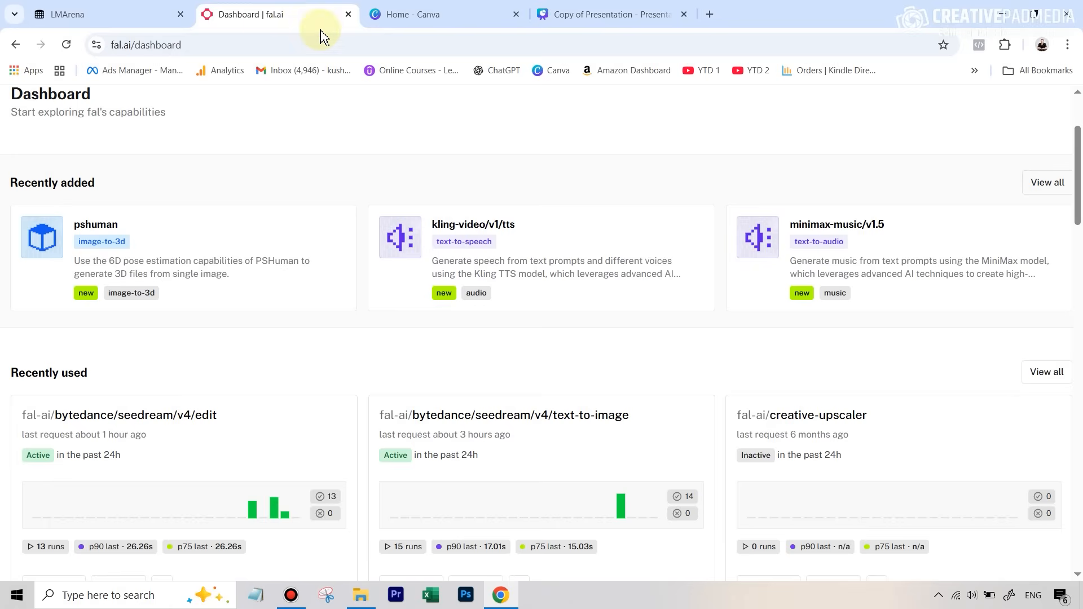
- Open fal-ai/bytedance/seedream/v4/edit from the dashboard's Recently used list
scroll(446, 236, up, 3)
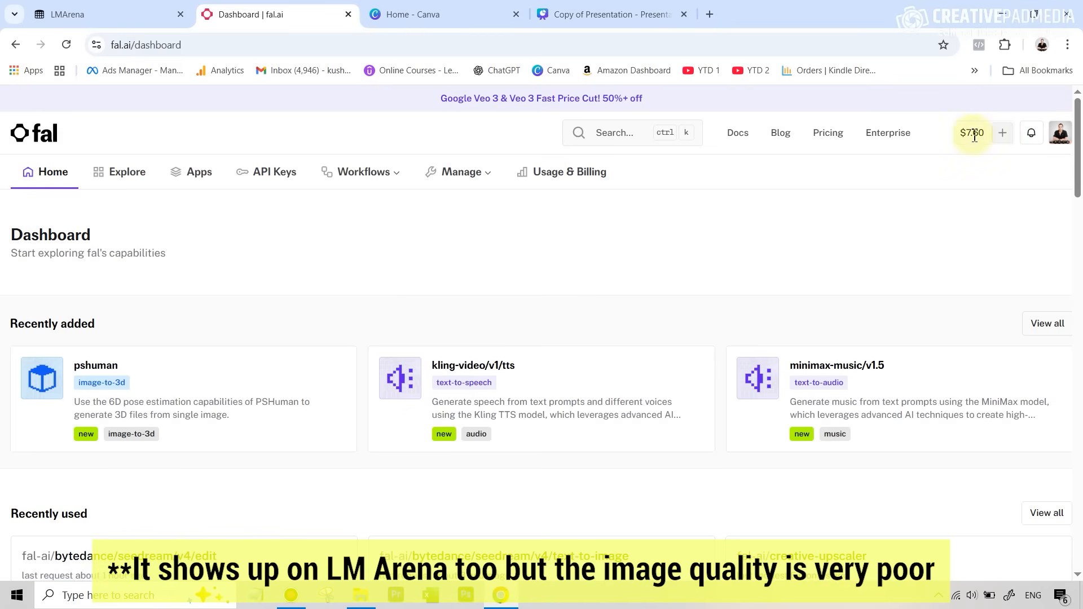
scroll(585, 302, down, 2)
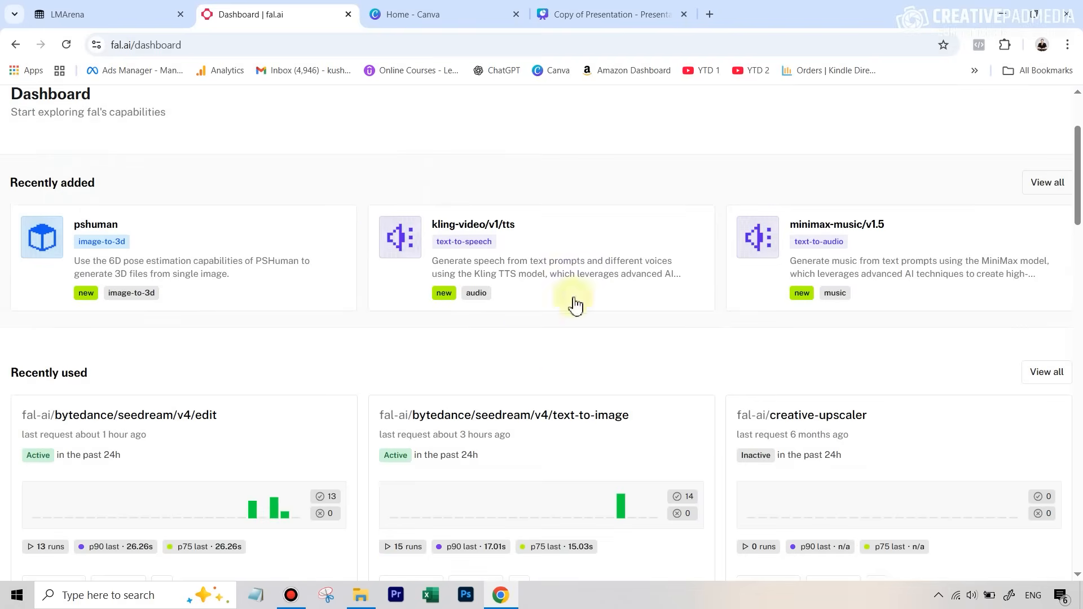
scroll(574, 416, down, 1)
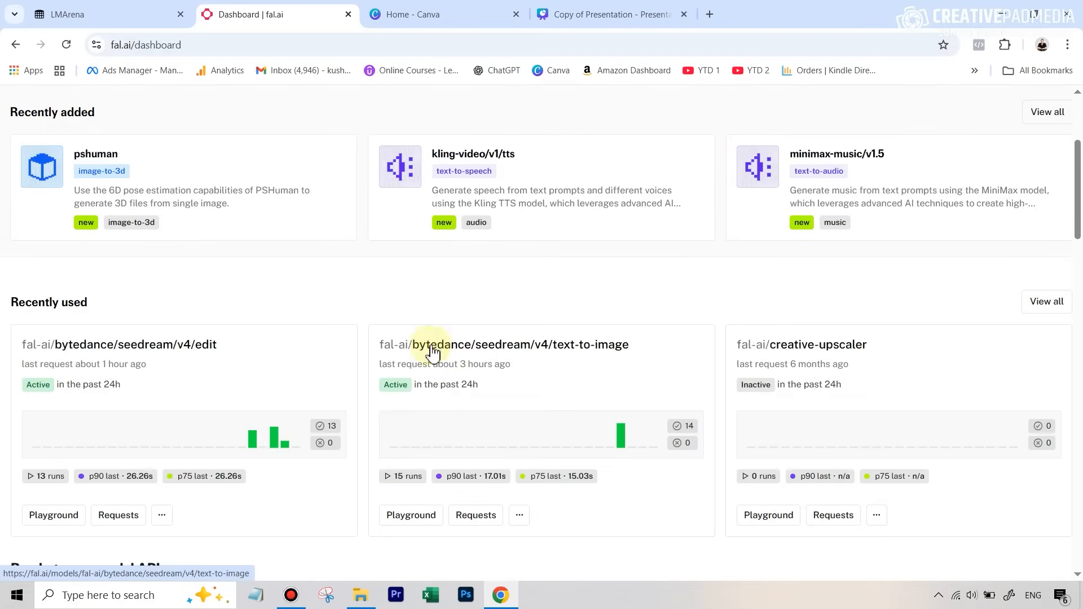
click(189, 353)
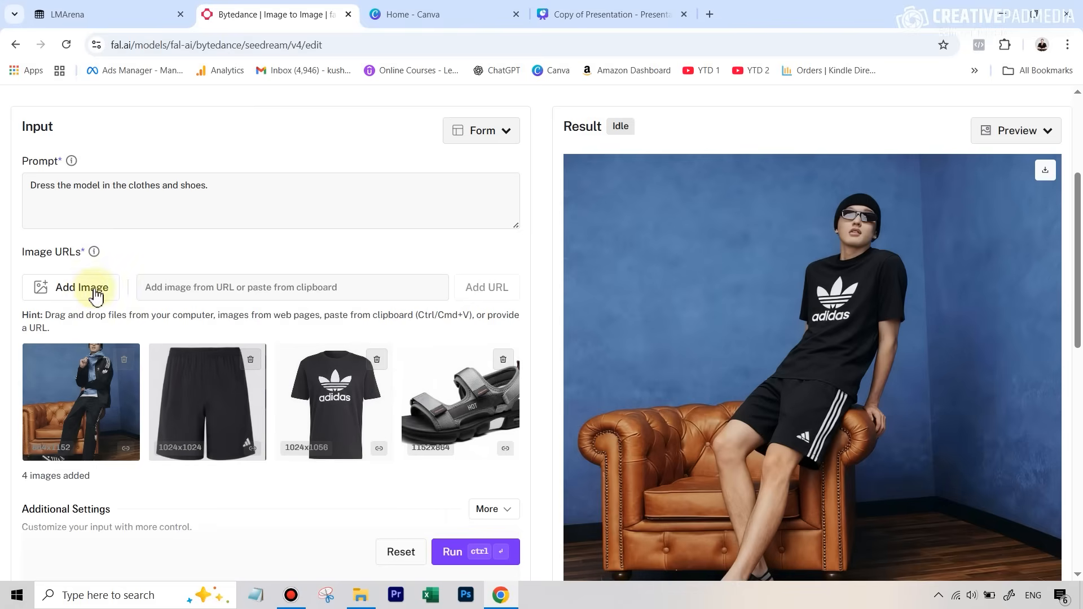
- Replace the Seedream prompt with the copied front close-up request, keeping only the banjo image
drag(285, 194, 3, 200)
key(ctrl+v)
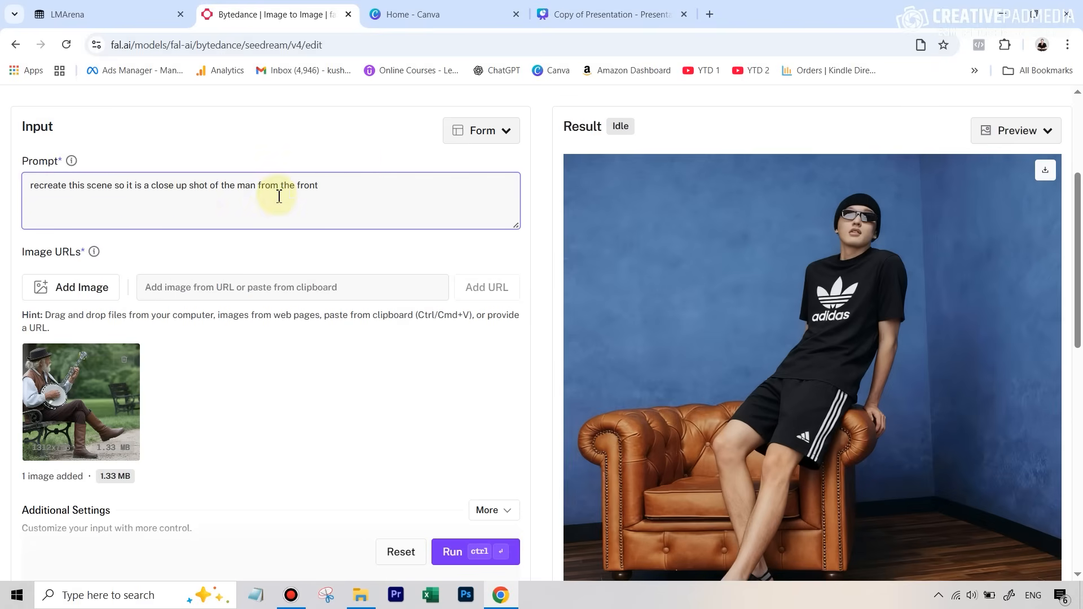
scroll(373, 239, down, 3)
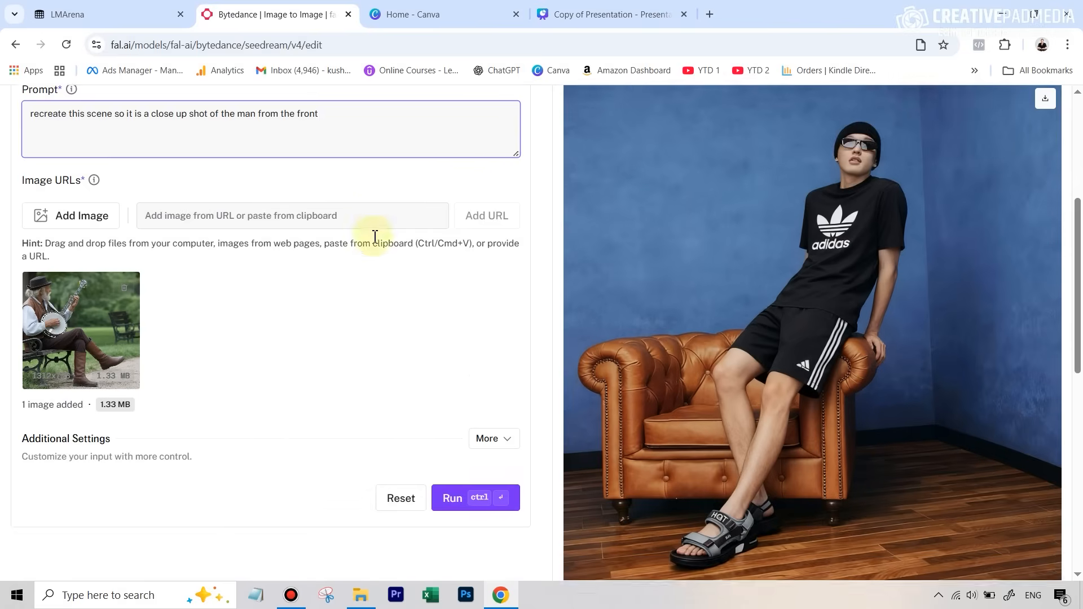
scroll(374, 239, down, 1)
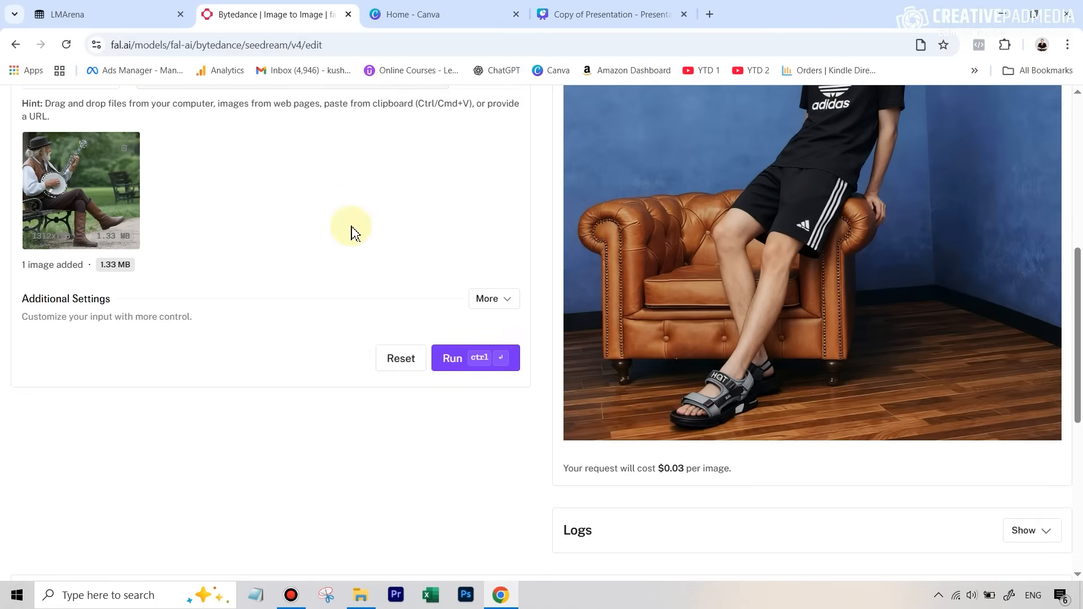
scroll(351, 232, up, 3)
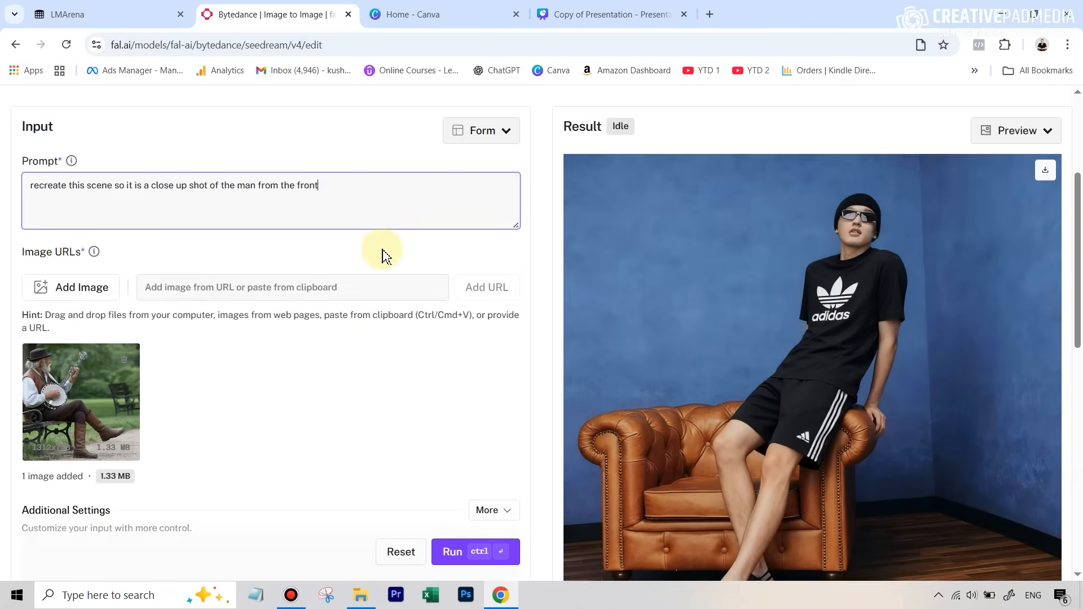
scroll(382, 254, up, 2)
scroll(382, 254, down, 5)
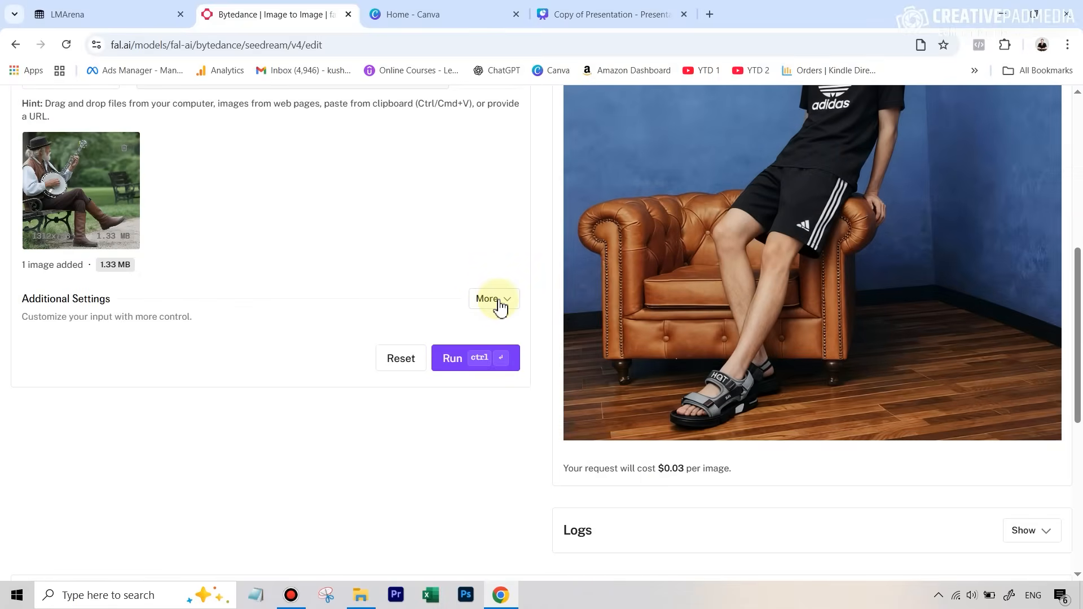
- Keep the custom 1280×1280 image size and run the Seedream edit
click(492, 307)
scroll(276, 310, down, 2)
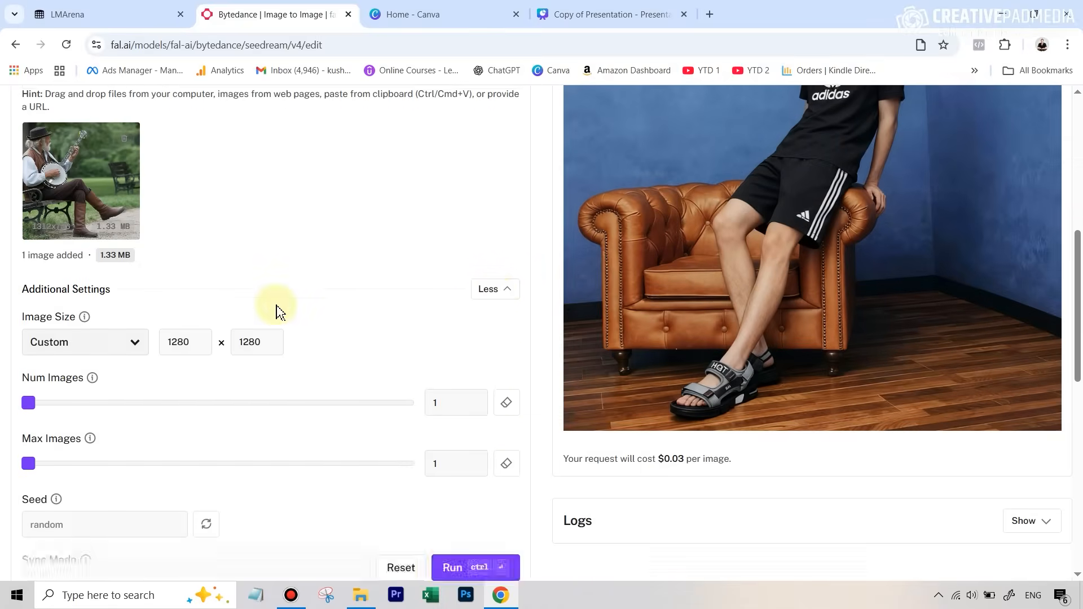
click(69, 224)
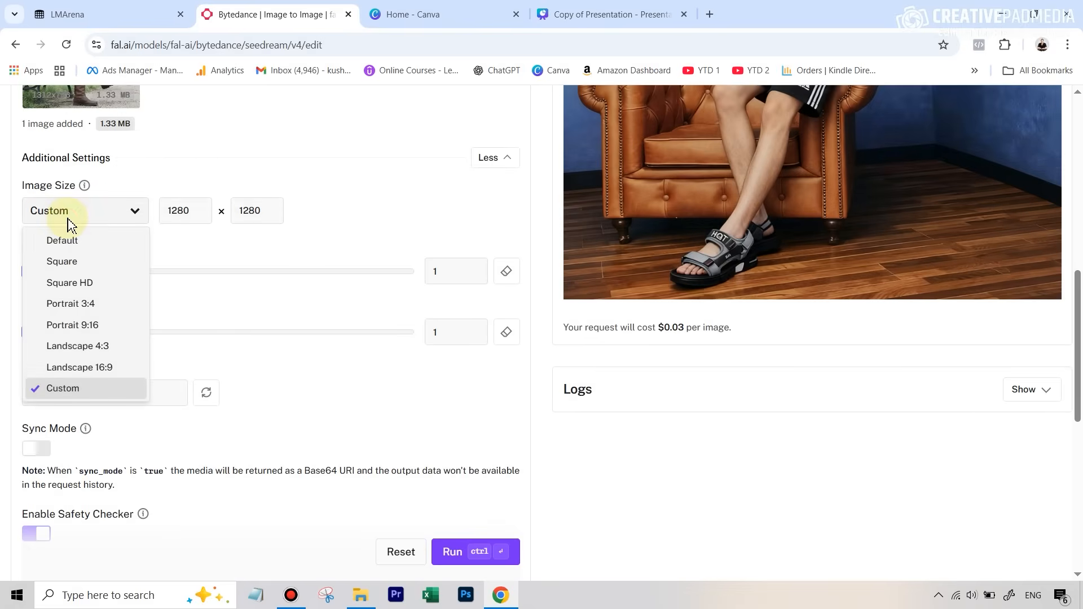
click(177, 159)
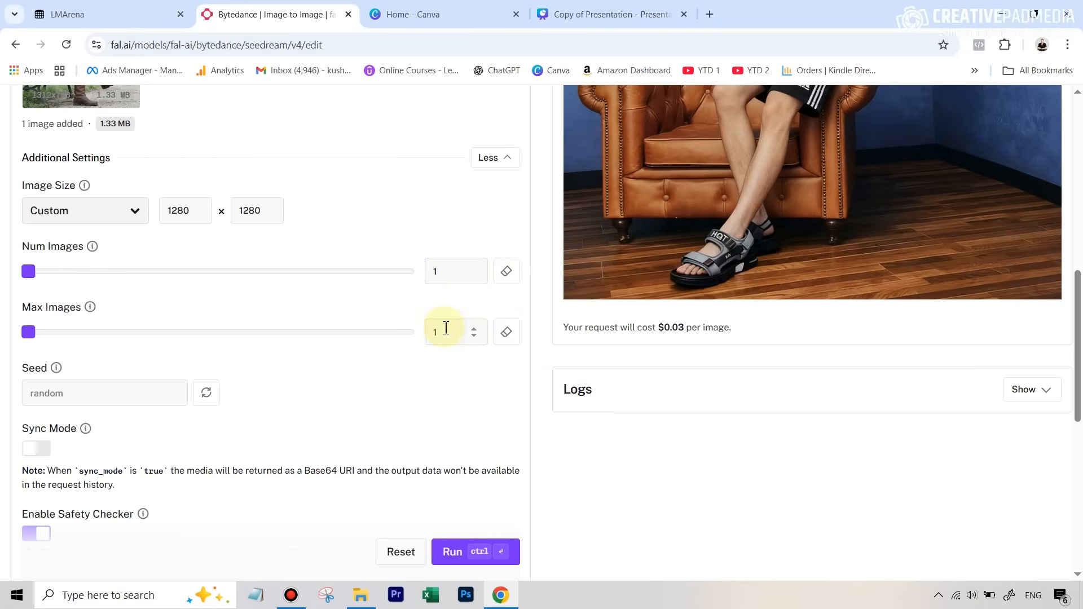
click(452, 553)
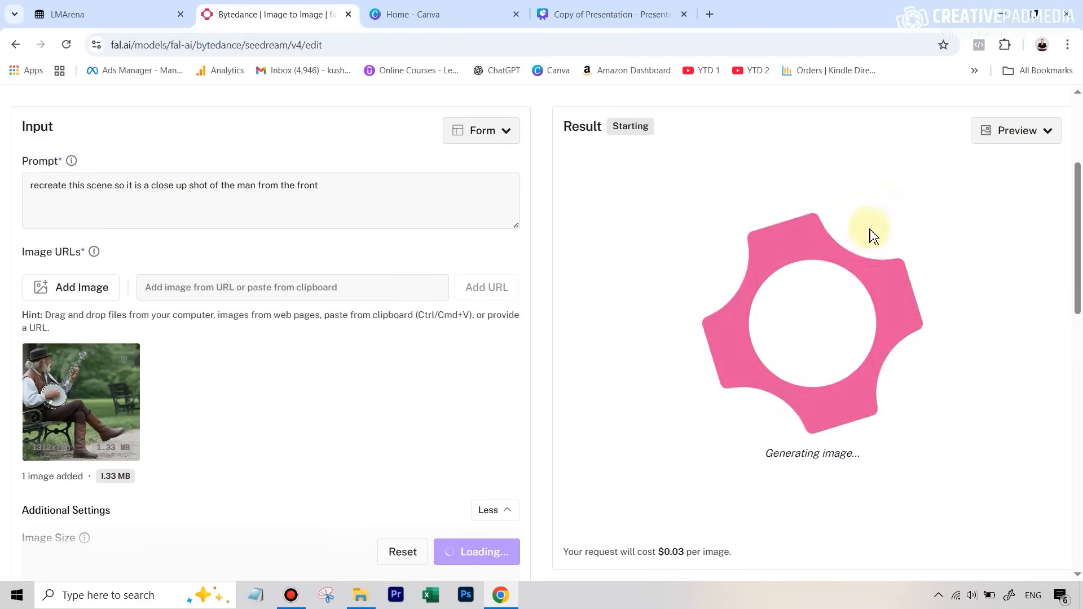
- Enlarge LMArena's front close-up of the banjo player, then return to the fal.ai result
click(90, 20)
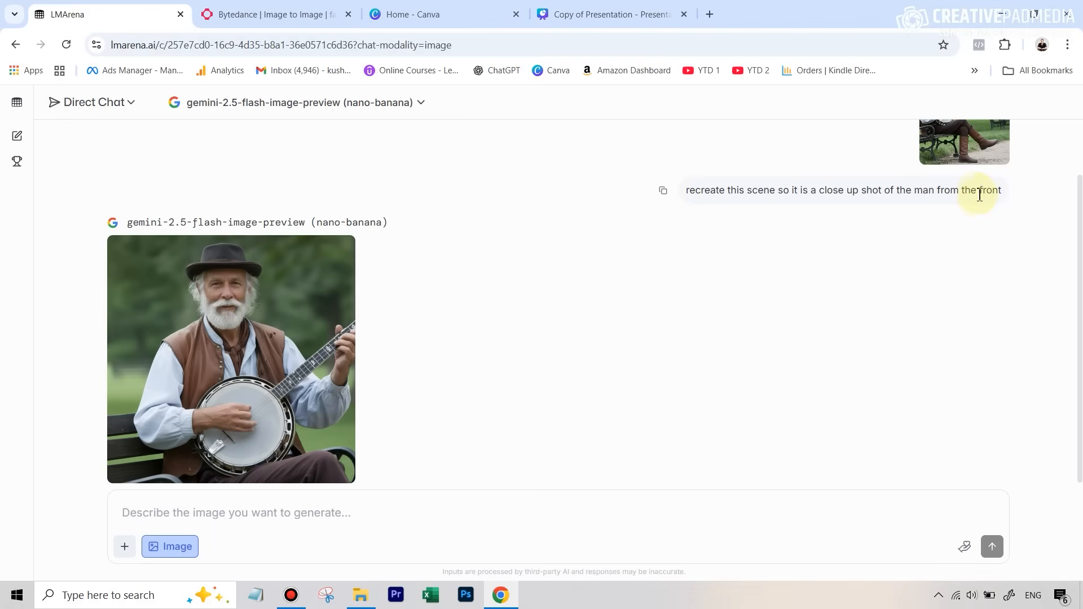
click(282, 296)
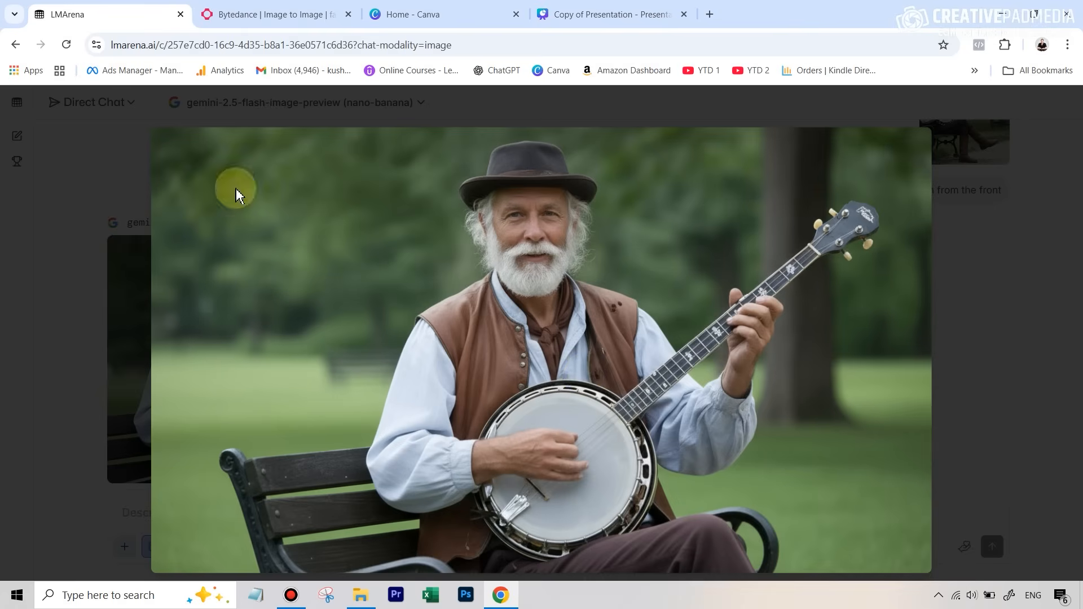
click(247, 16)
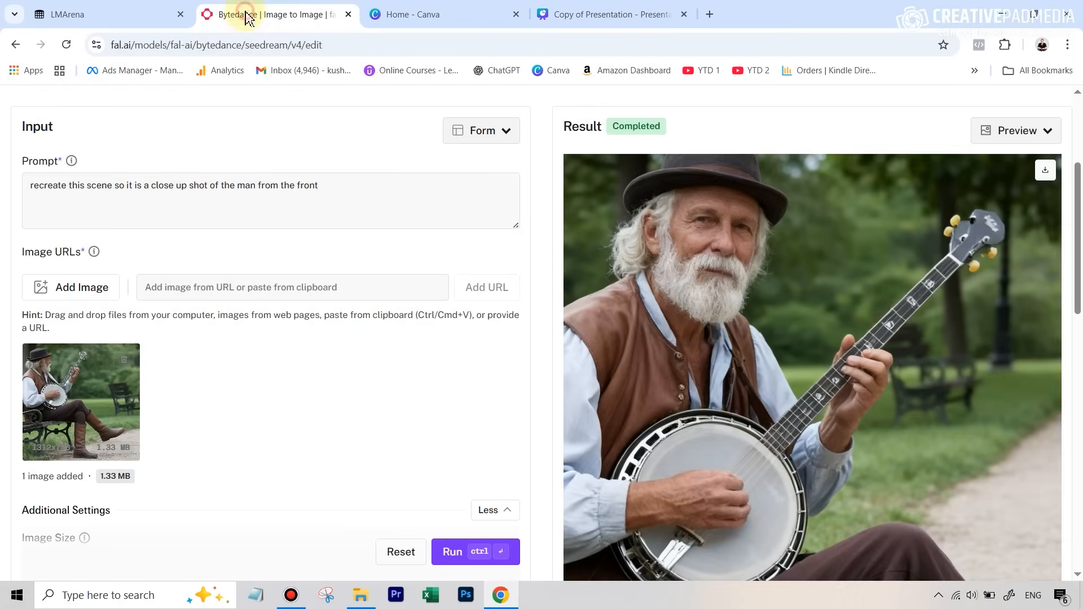
- Enlarge fal.ai's finished banjo image and compare it against LMArena's front-facing version
click(804, 229)
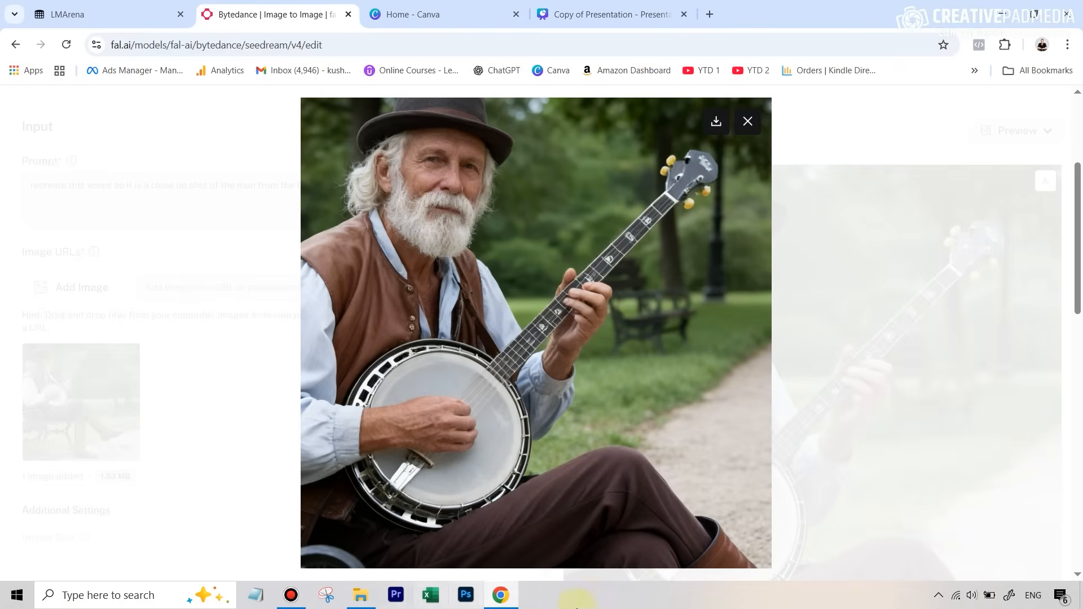
click(111, 14)
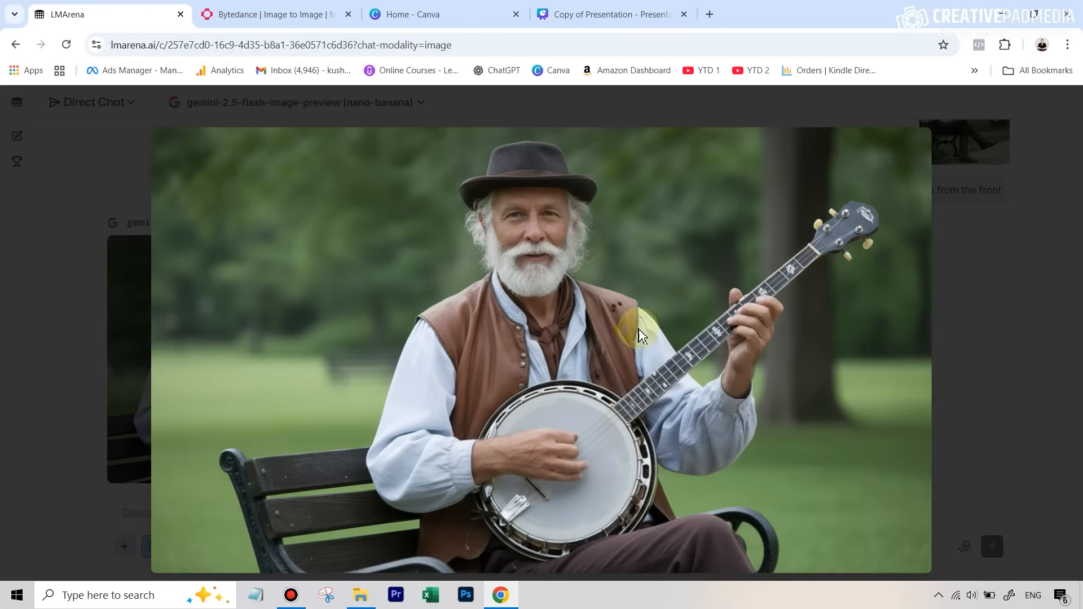
click(273, 15)
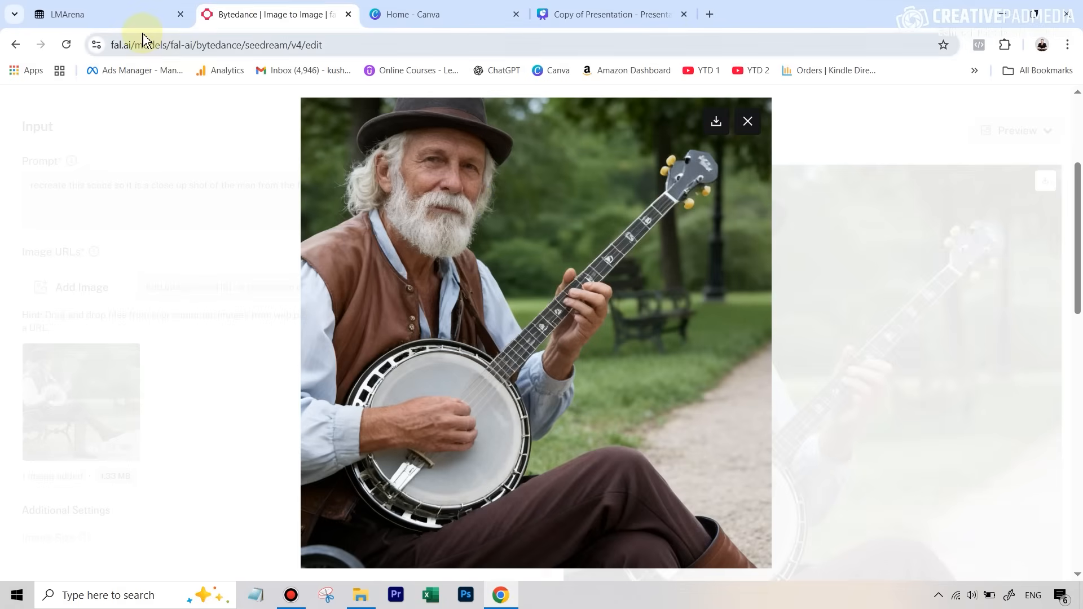
click(133, 15)
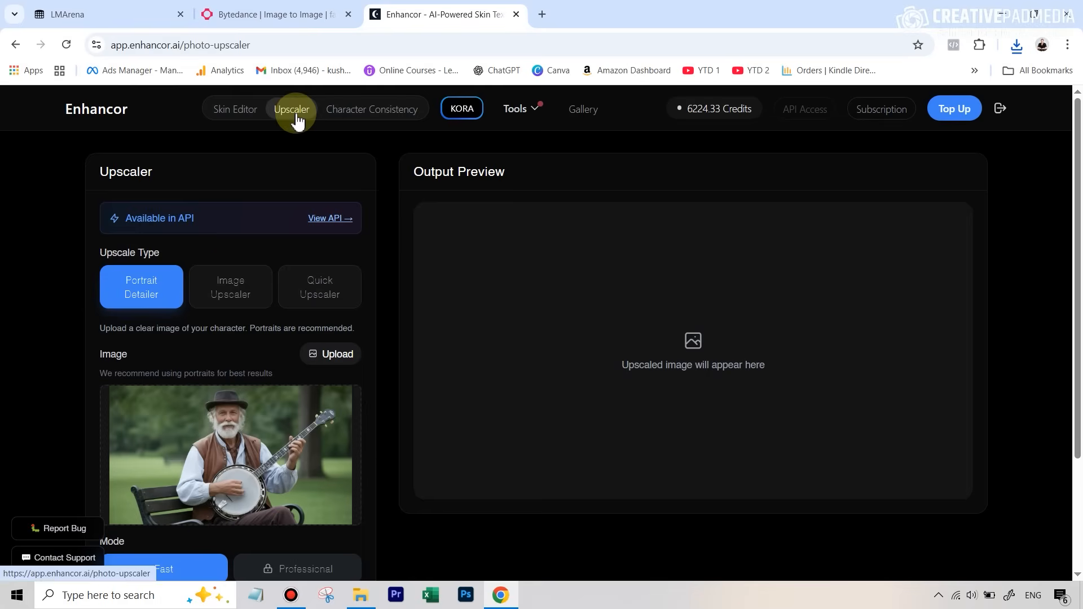
- Mark the banjo-player image as a portrait and upscale it in Fast mode
scroll(339, 265, down, 3)
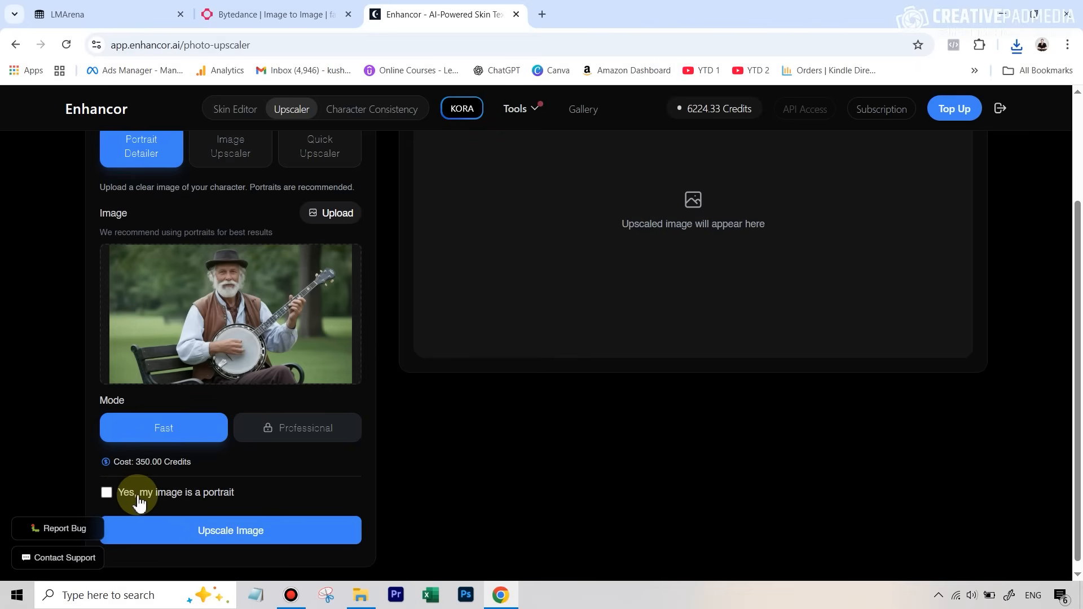
click(106, 492)
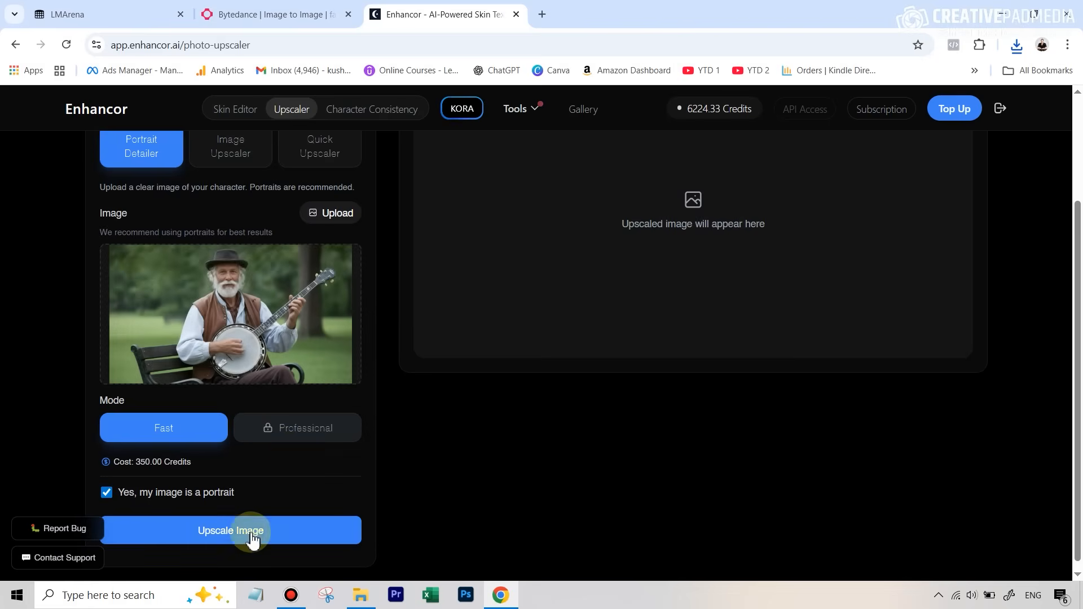
click(252, 535)
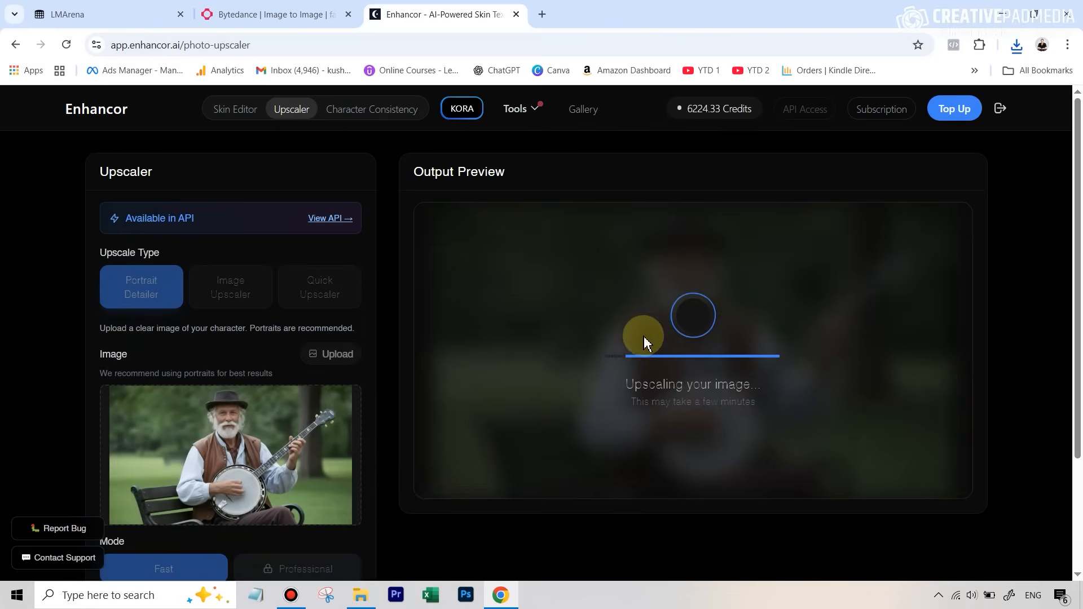
mouse_move(276, 442)
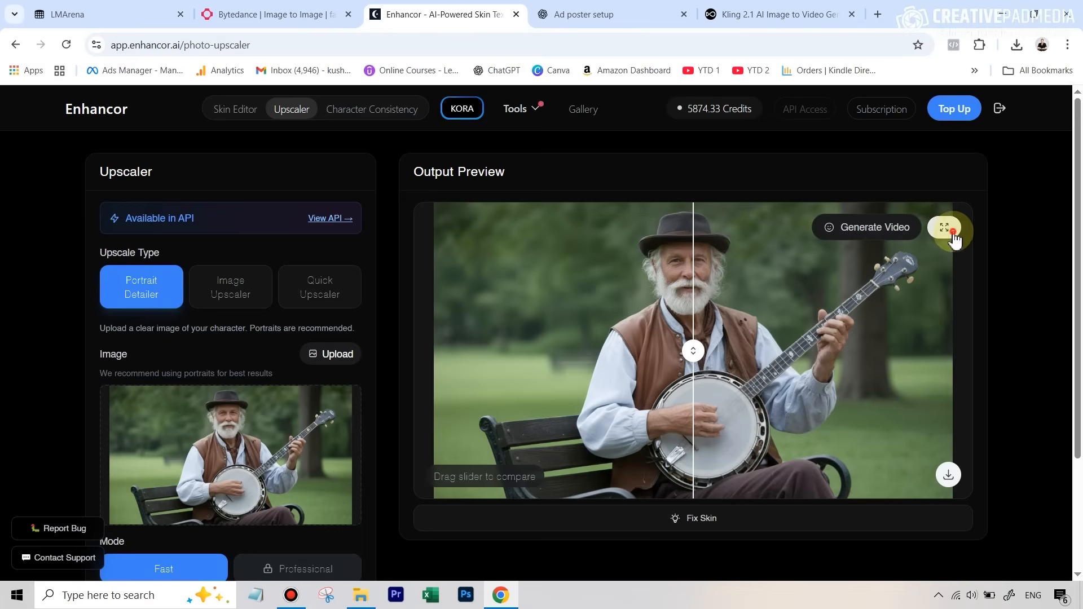
- Slide the full-screen comparison to check the upscaled portrait against the original
click(945, 228)
drag(533, 340, 971, 380)
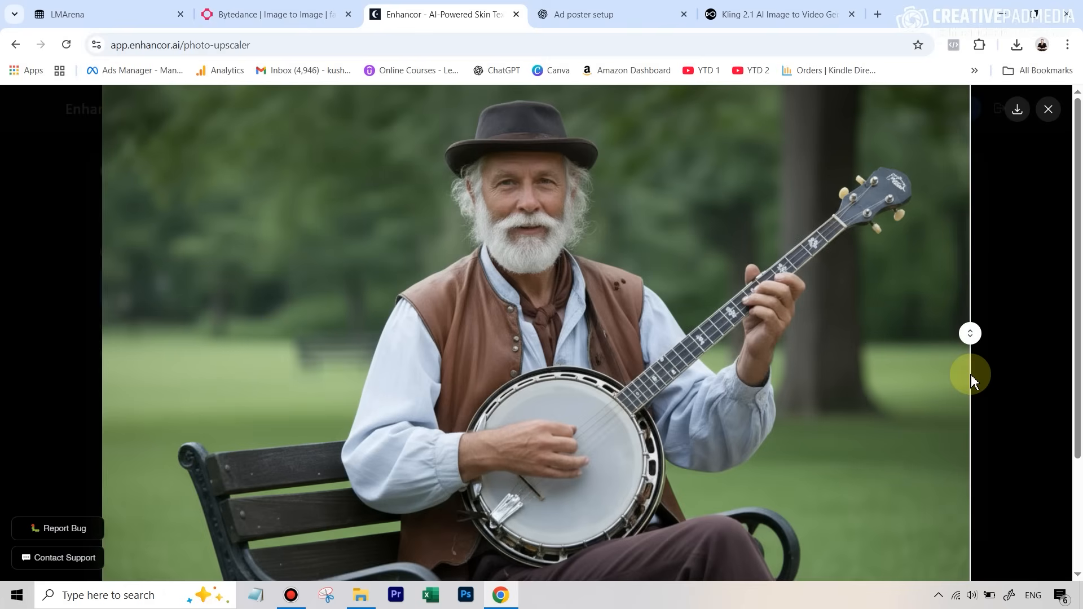
drag(971, 381, 324, 333)
drag(294, 300, 283, 292)
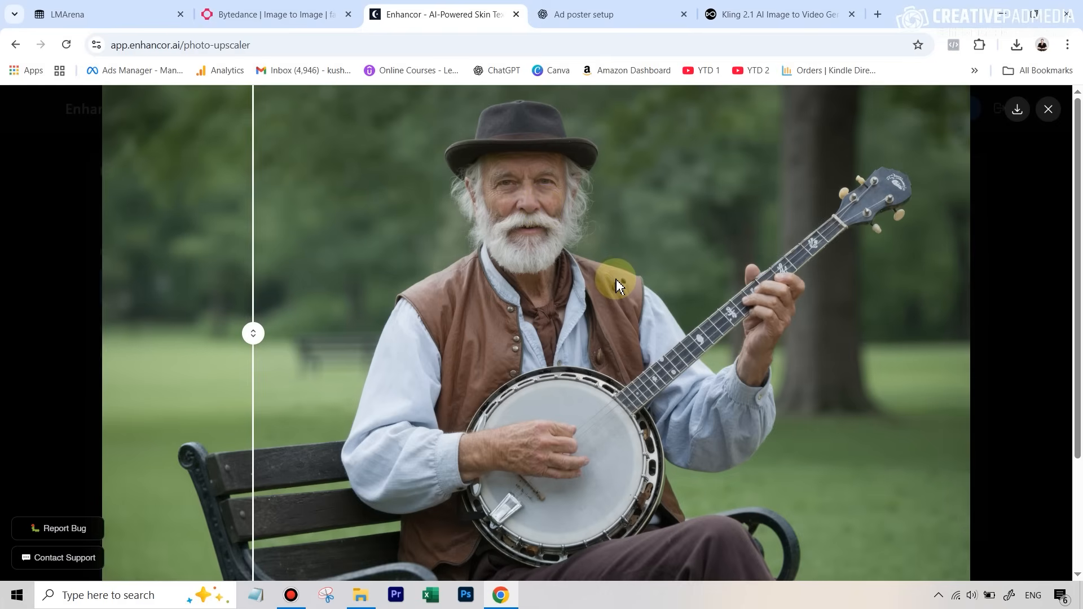
click(589, 11)
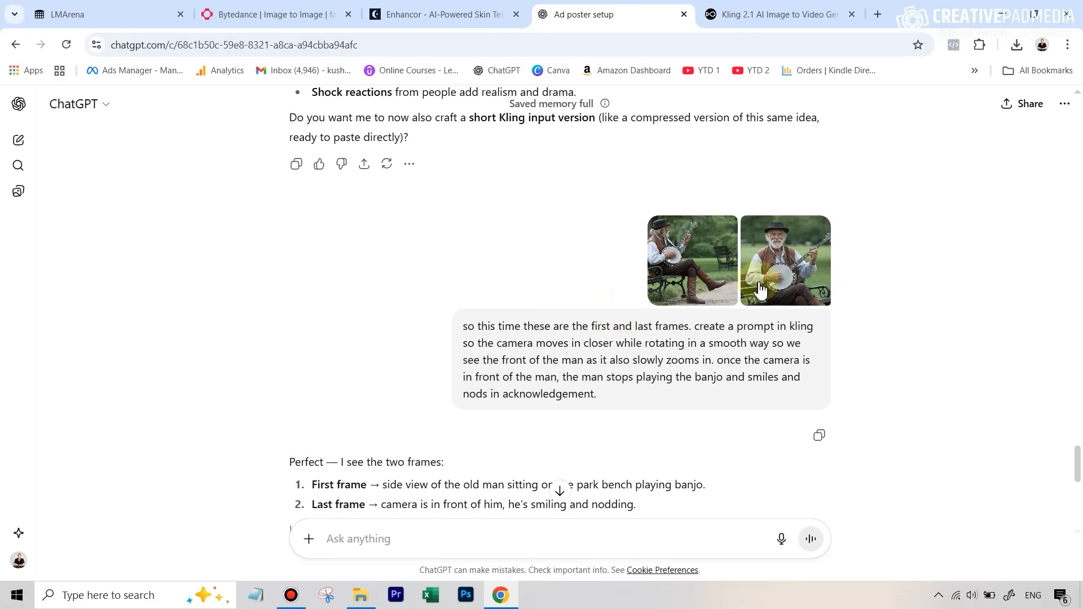
- Select the two-paragraph Kling 2.1 camera-rotation prompt in ChatGPT
scroll(649, 293, down, 5)
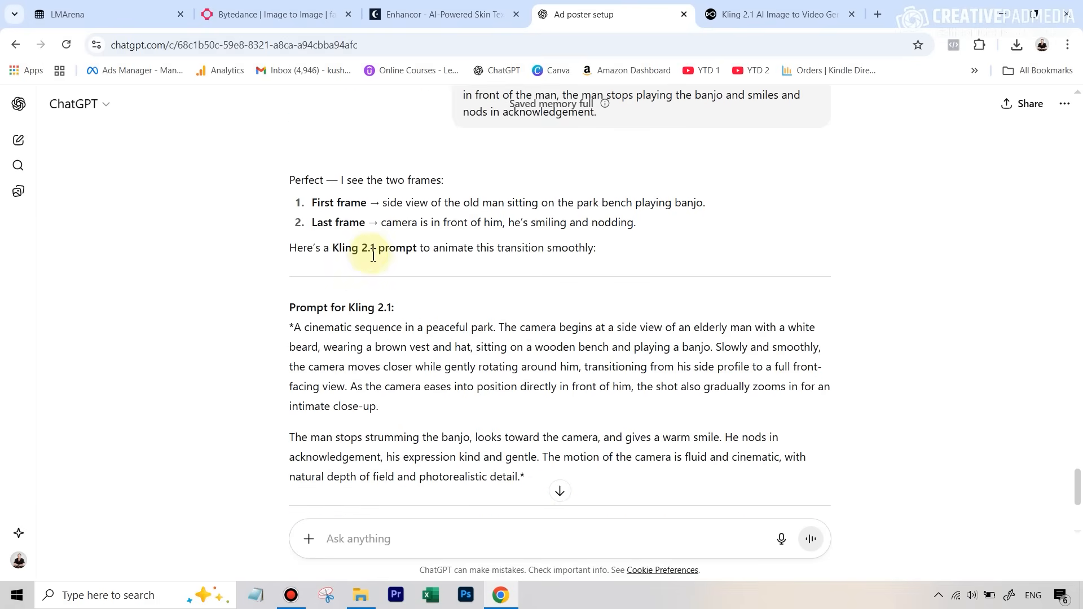
scroll(393, 265, down, 1)
drag(300, 259, 521, 408)
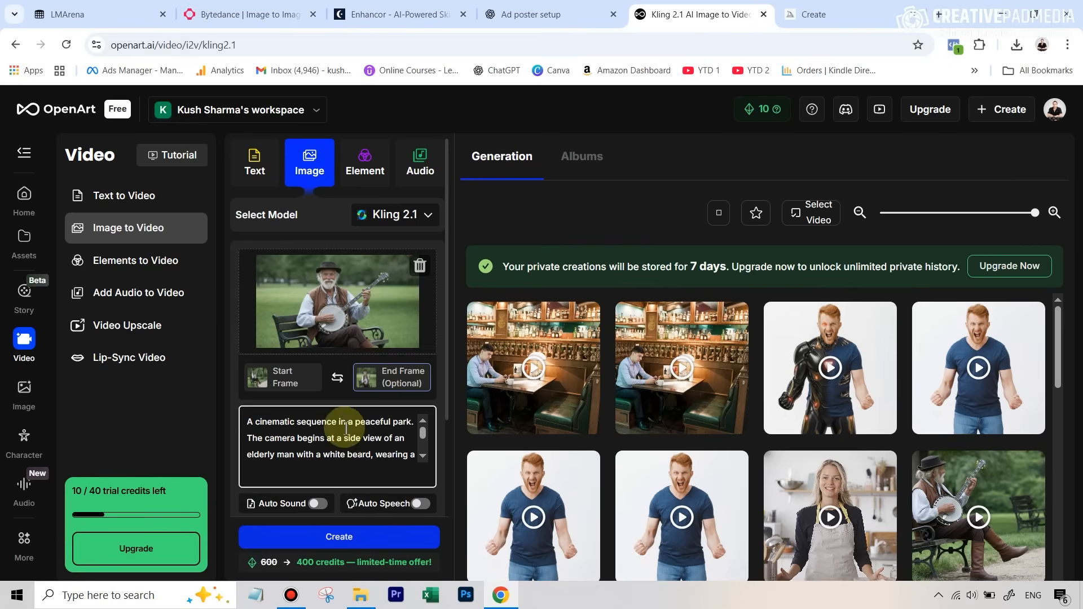
- Play the finished 10-second Kling 2.1 banjo video full screen, then exit full screen
scroll(394, 450, down, 6)
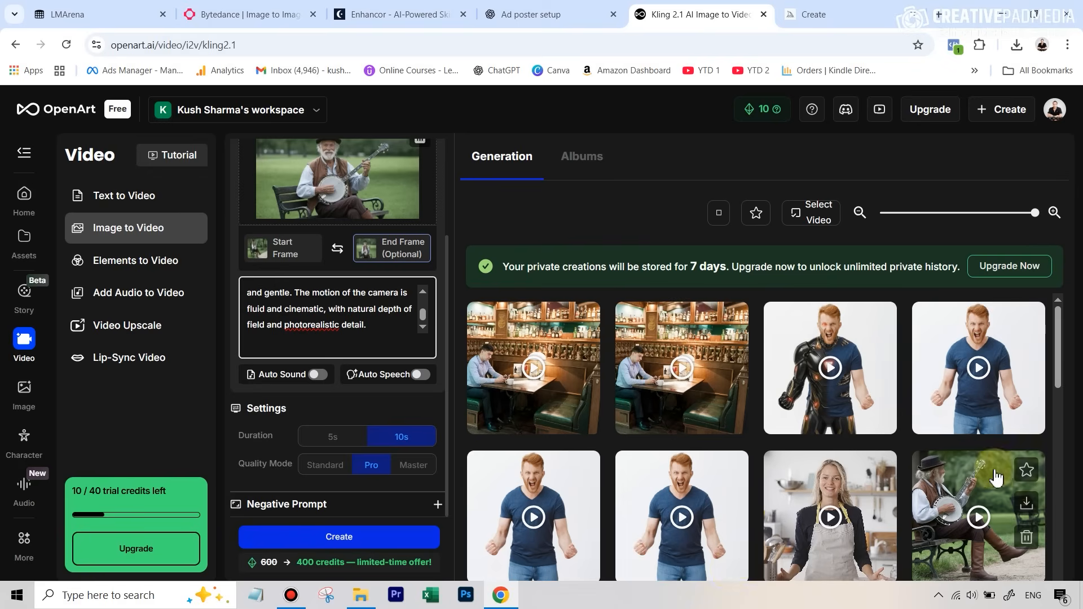
click(965, 485)
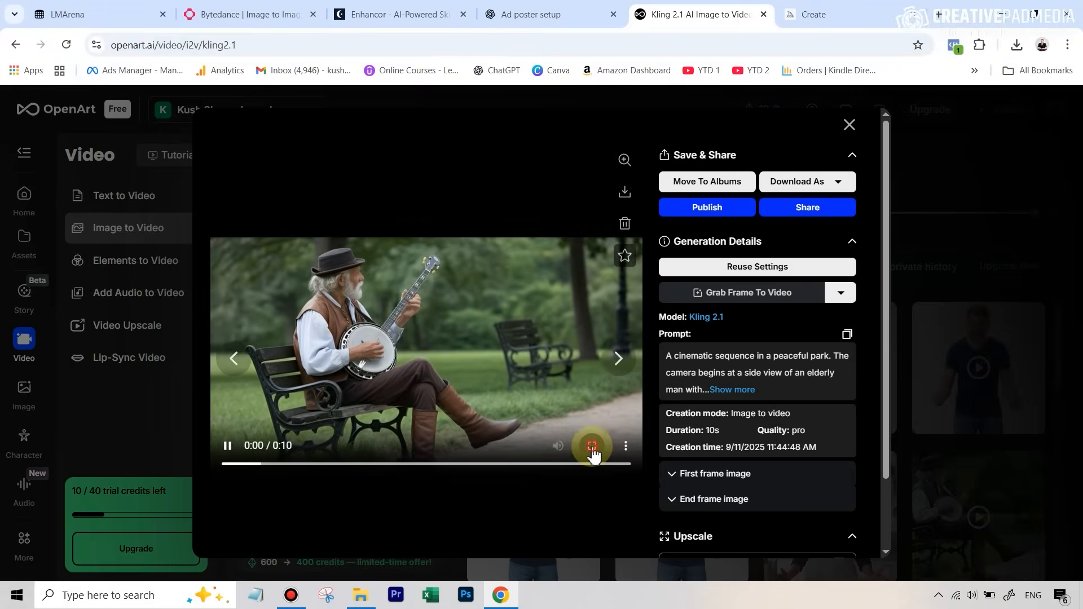
click(590, 445)
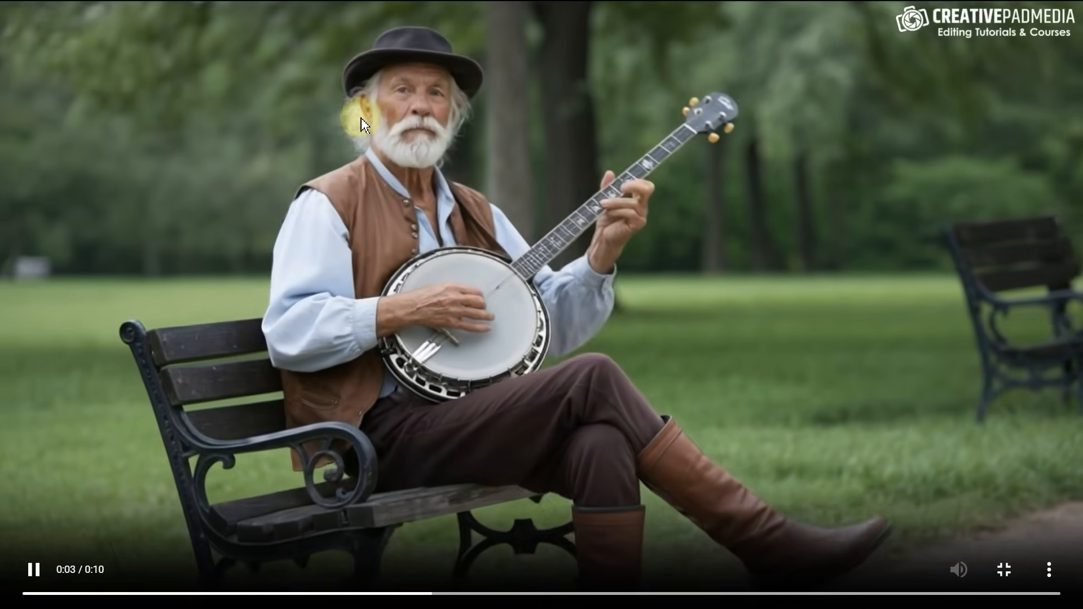
key(Escape)
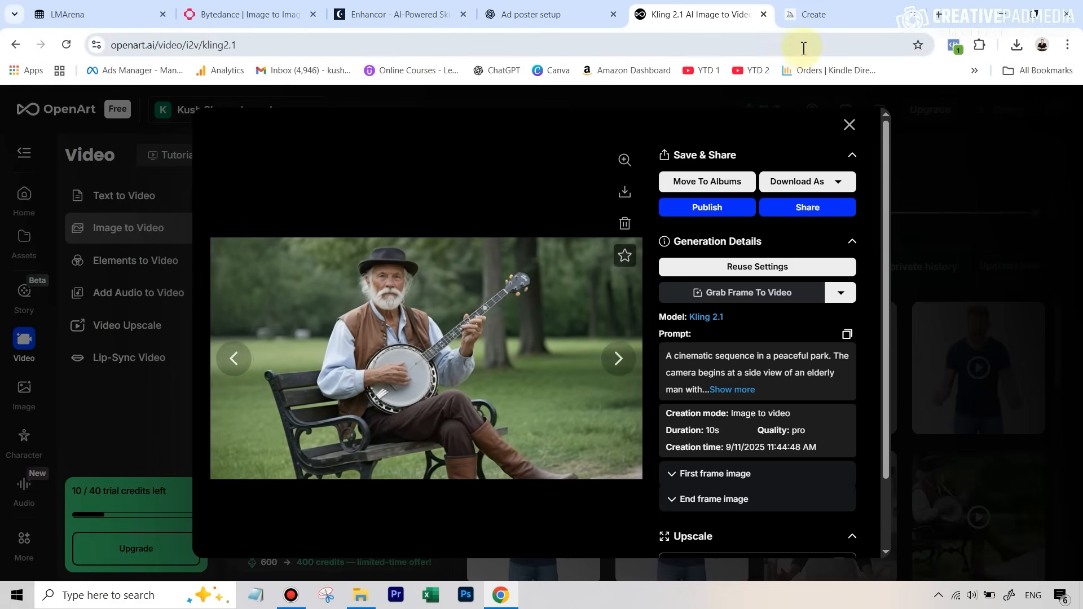
click(815, 15)
mouse_move(494, 208)
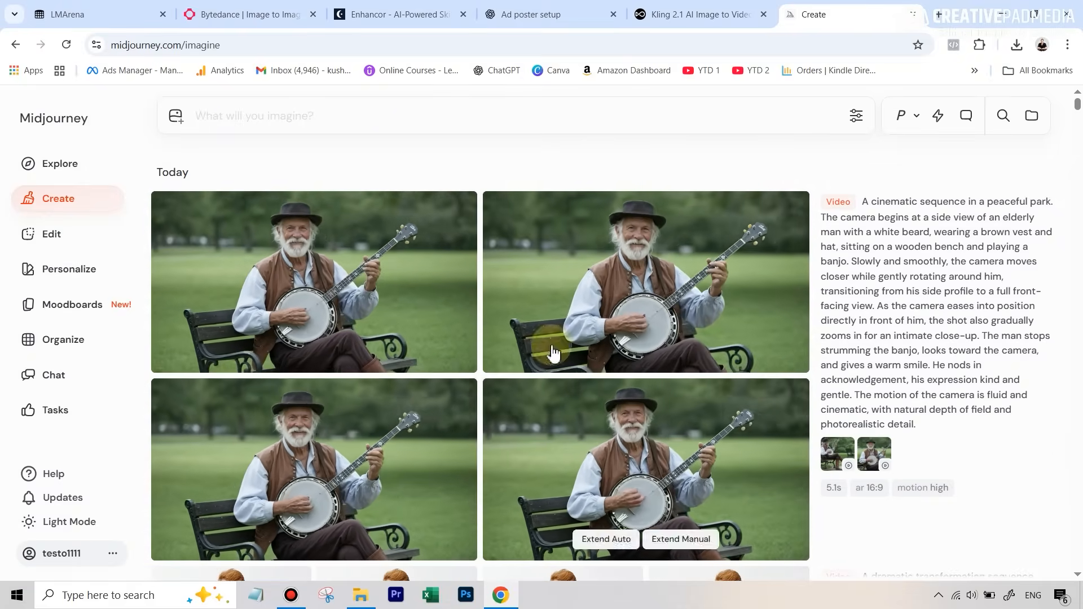
- Open Midjourney's first banjo-player video on its job page and mark it 'I don't like this video'
mouse_move(304, 250)
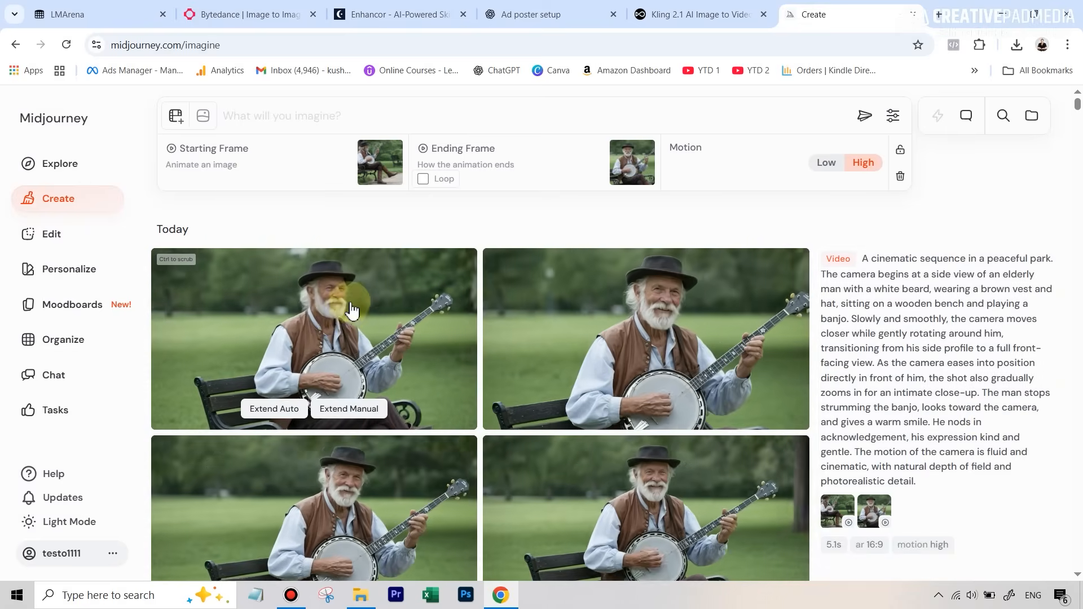
click(352, 311)
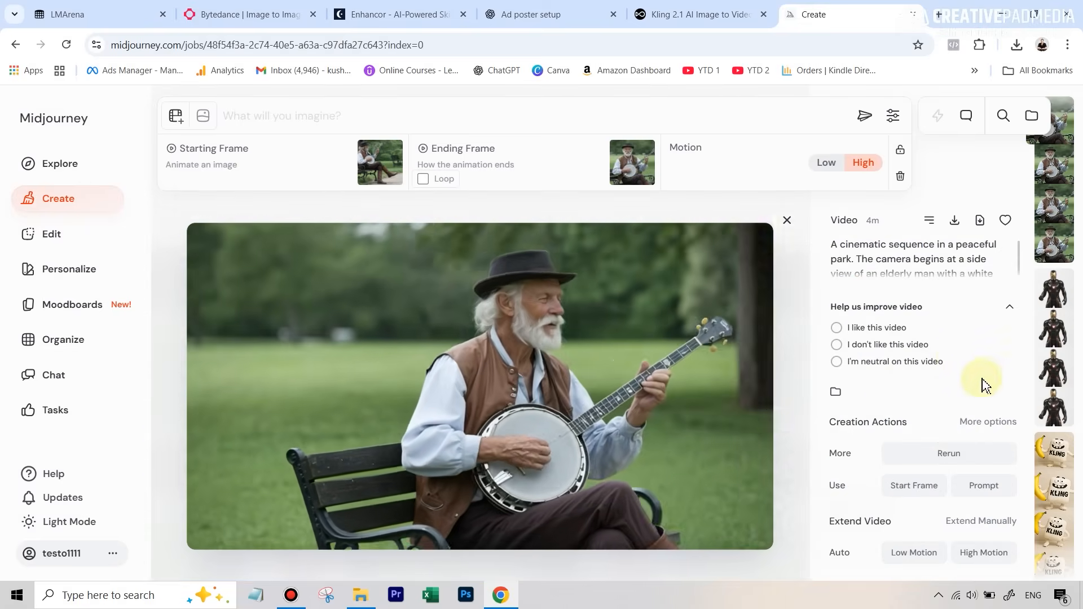
click(965, 352)
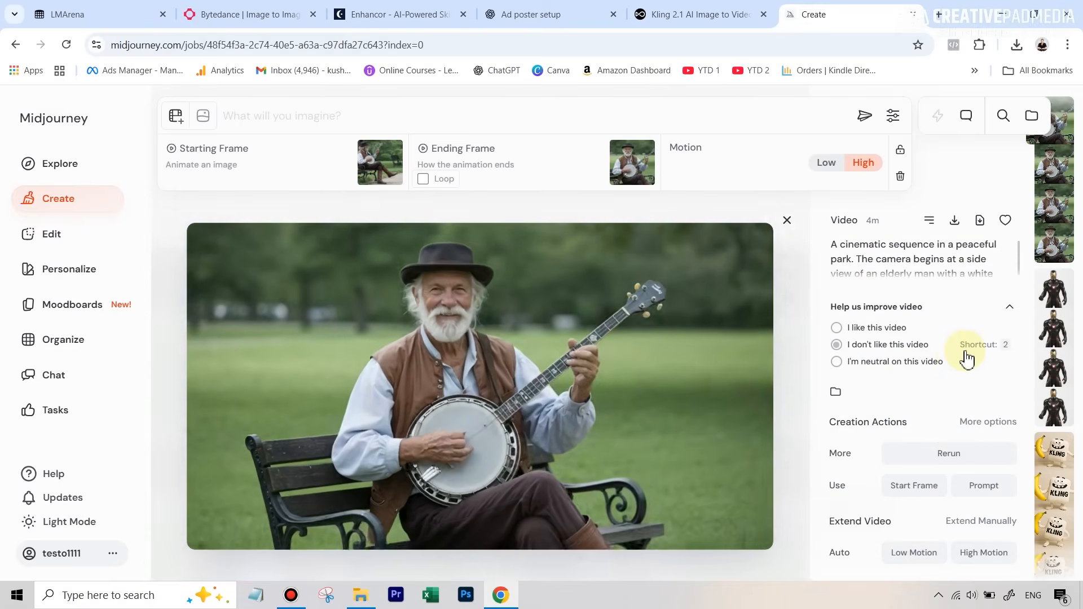
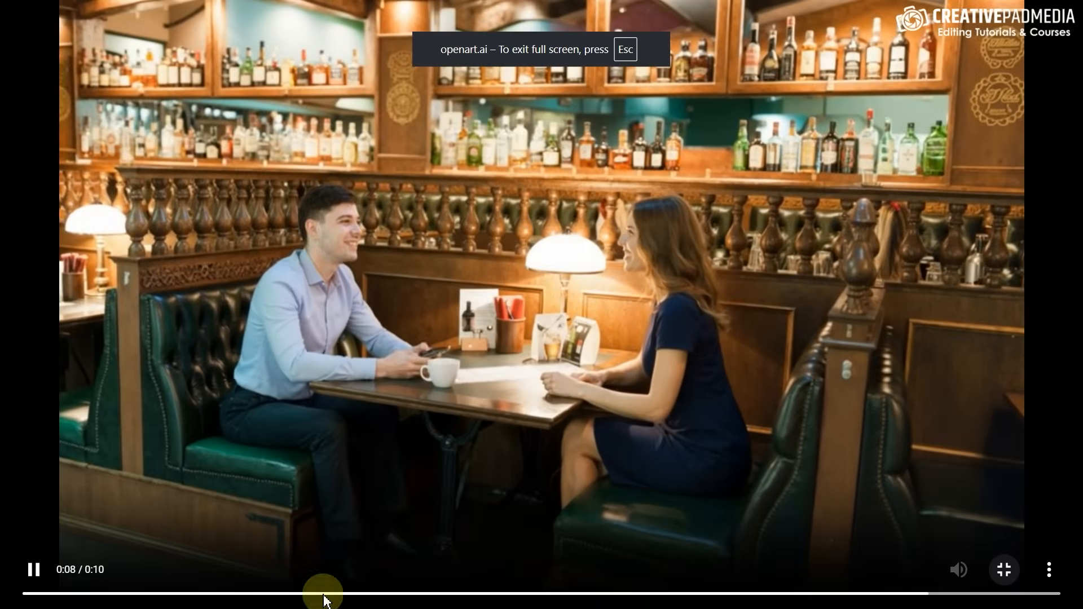
- Replay earlier parts of the full-screen bar-booth clip, then pause it at 0:07
click(418, 593)
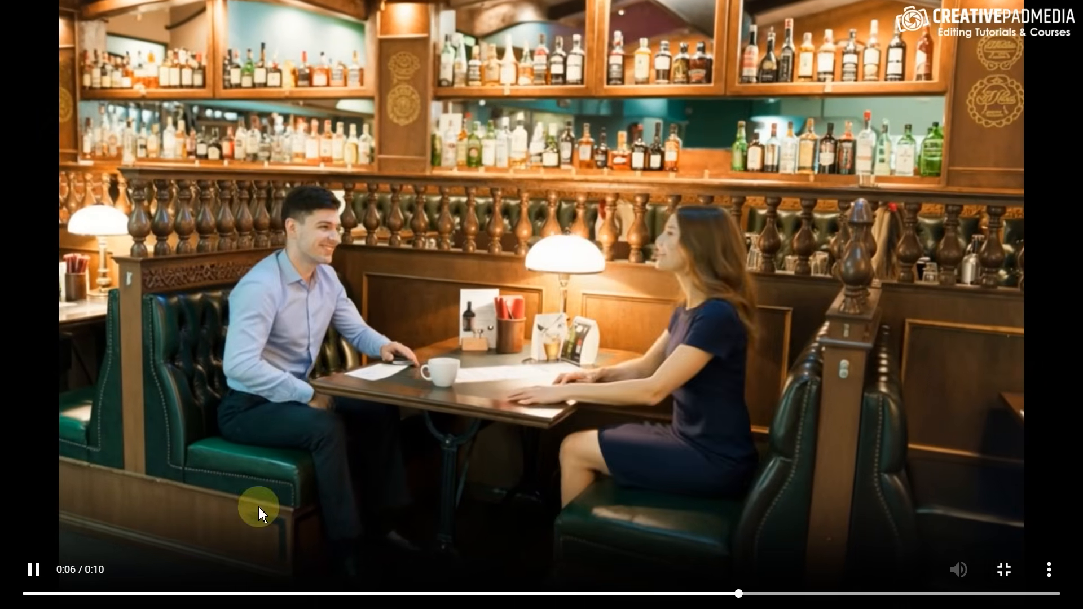
click(252, 593)
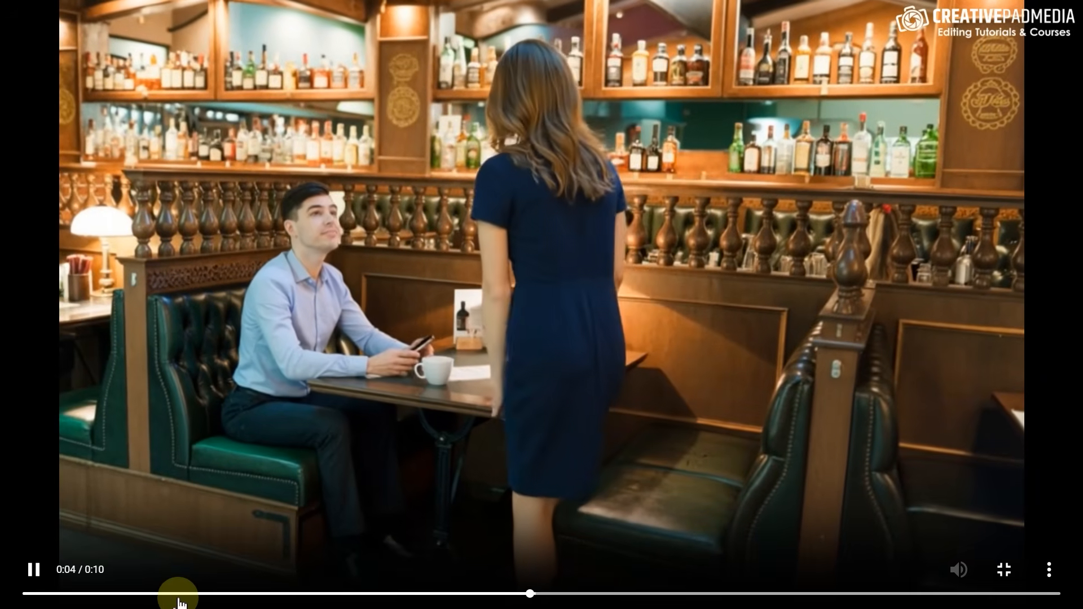
click(44, 568)
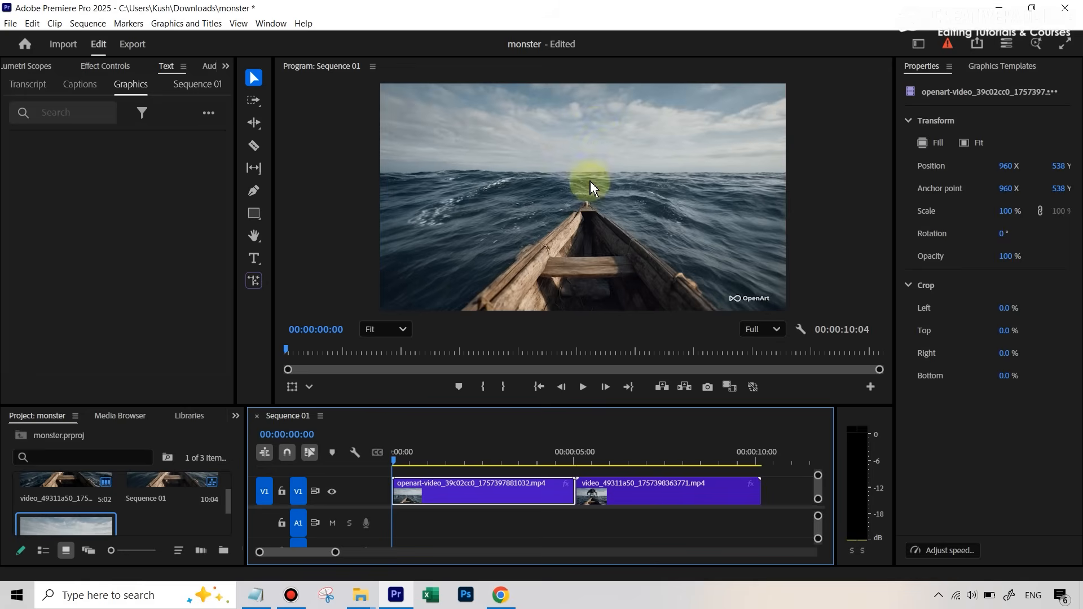
- Scrub the boat-and-monster sequence, then play it from the start to the five-second cut
drag(399, 458, 571, 460)
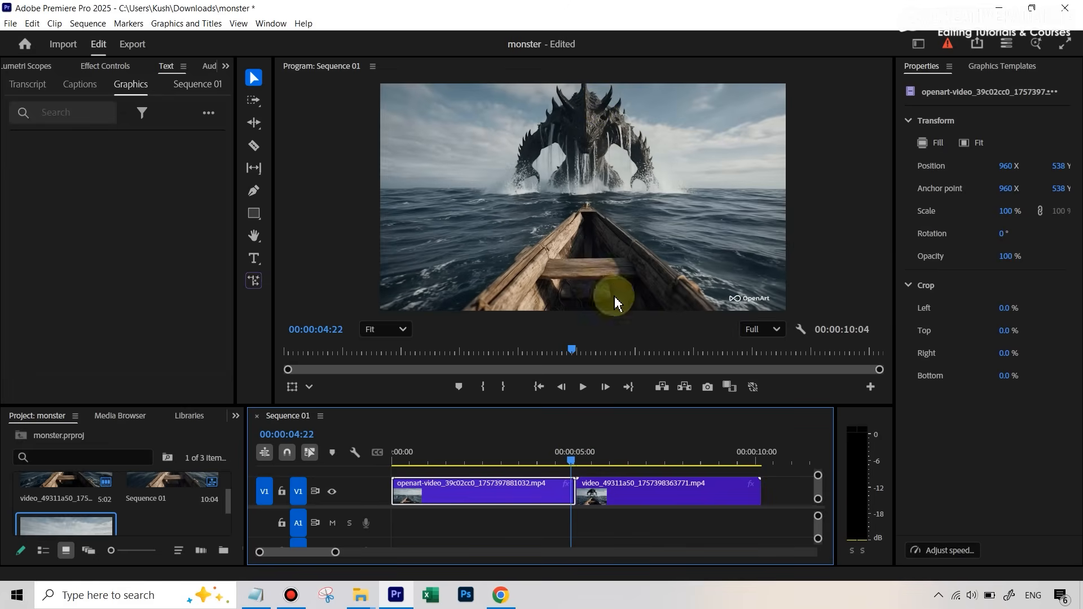
drag(569, 464, 357, 466)
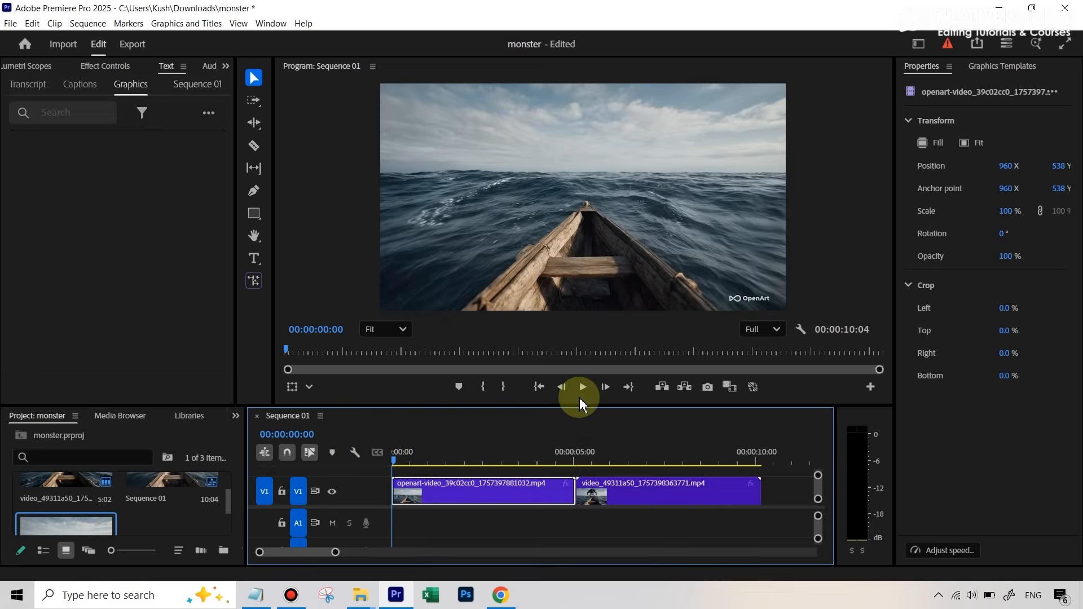
click(585, 394)
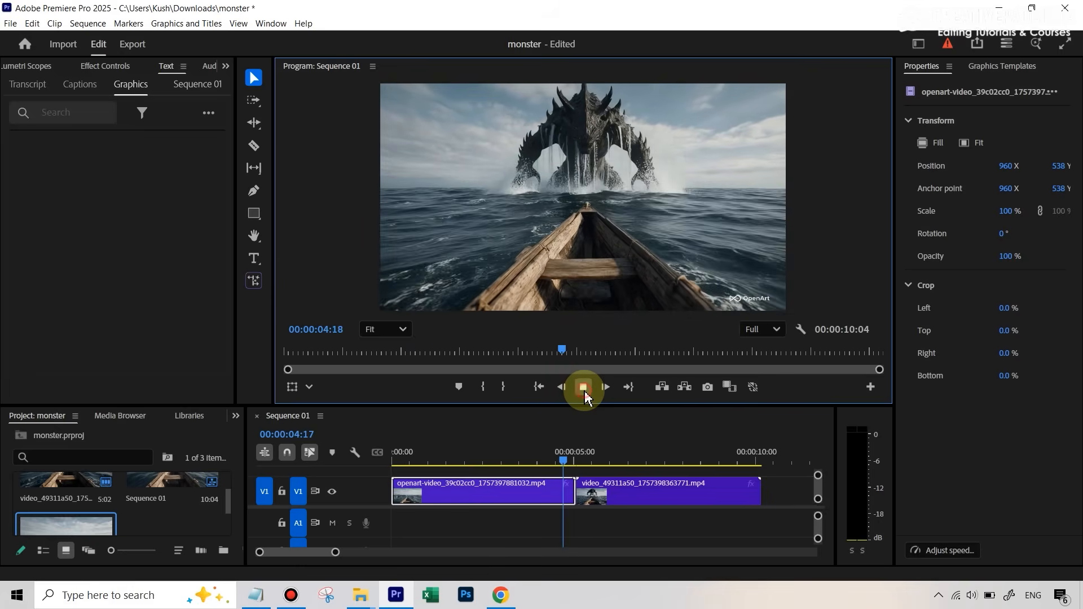
click(584, 391)
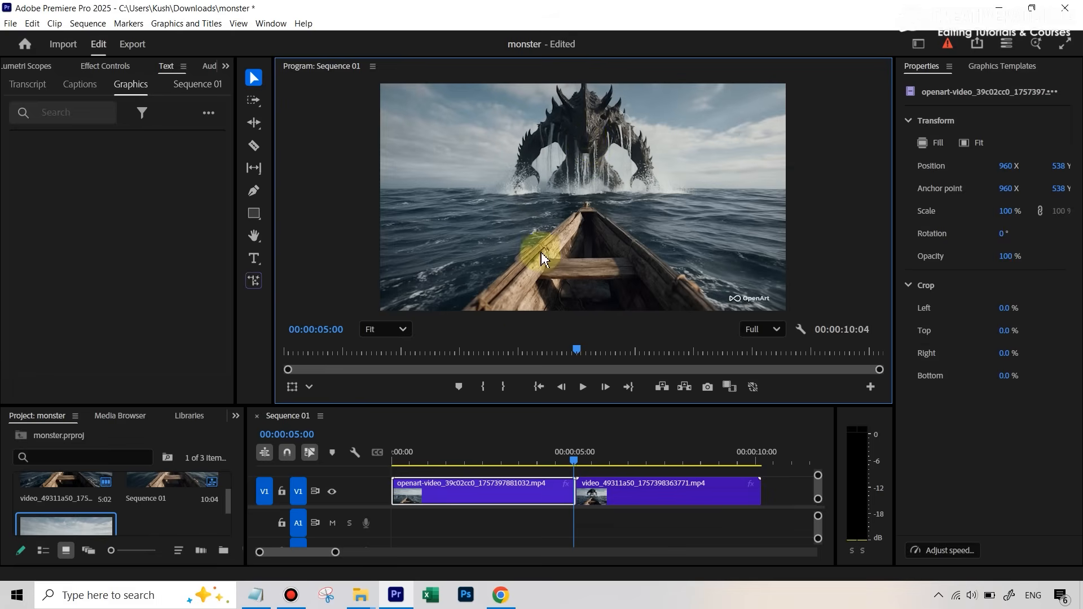
- Zoom the timeline into the cut, park the playhead at 00:00:05:01, and switch to OpenArt
drag(333, 553, 272, 553)
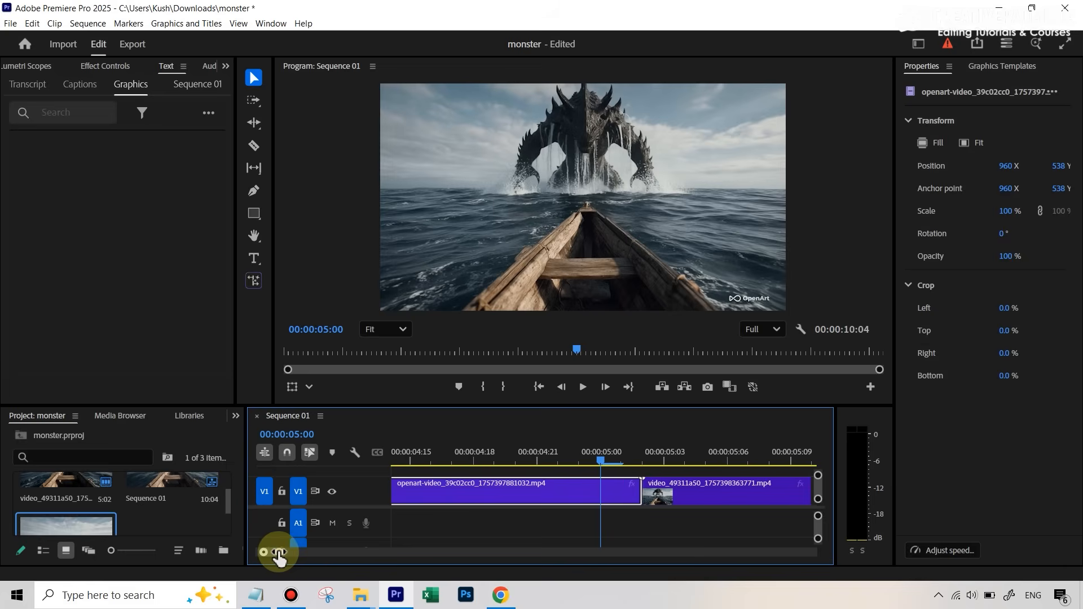
click(618, 459)
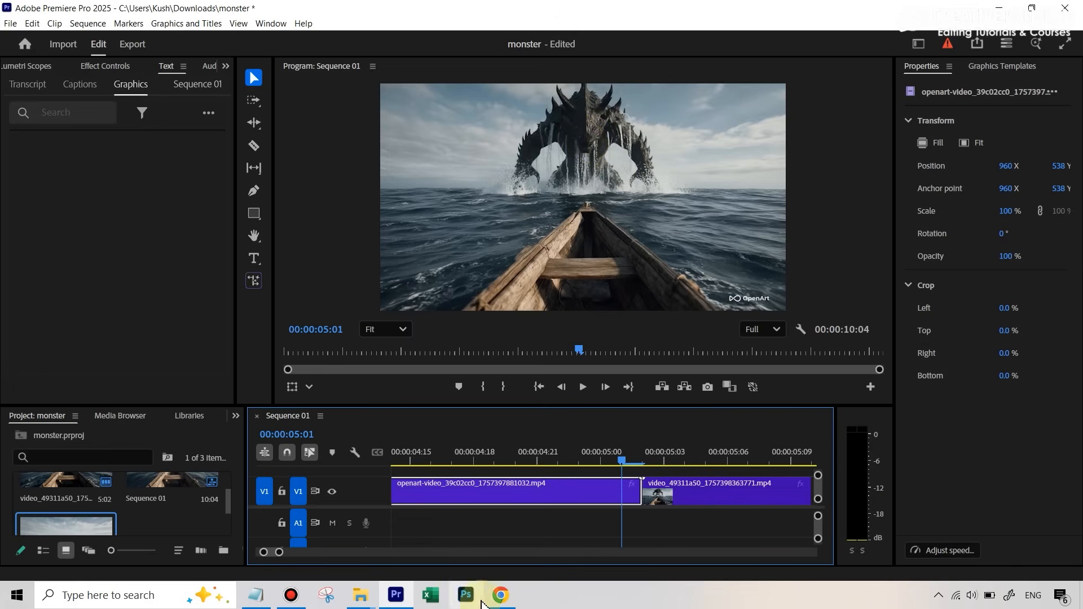
click(500, 595)
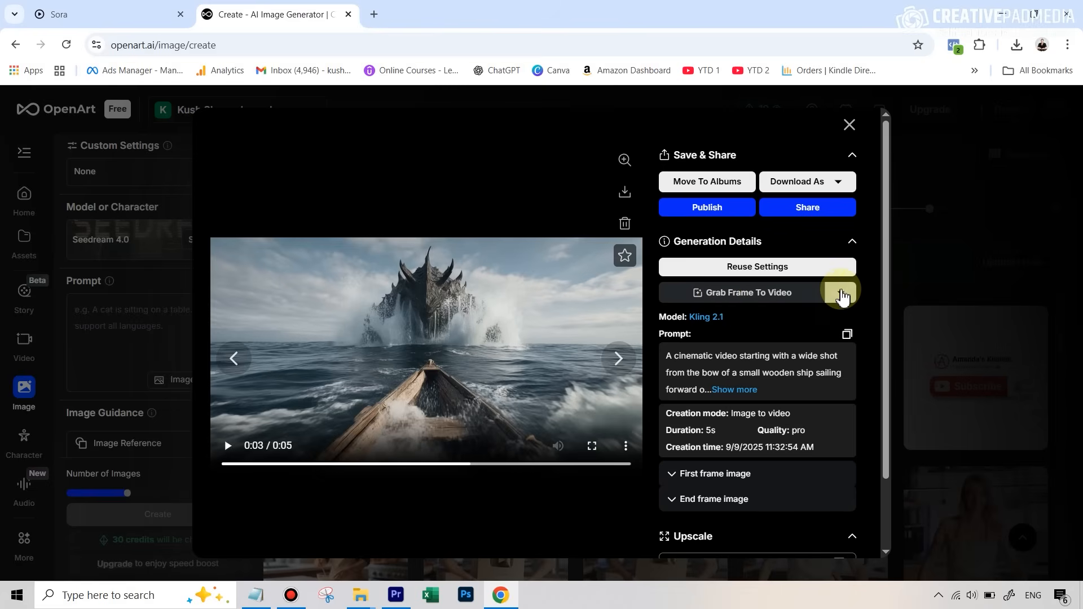
- Check the Grab Any Frame and Grab Last Frame options, then minimise Chrome
click(840, 292)
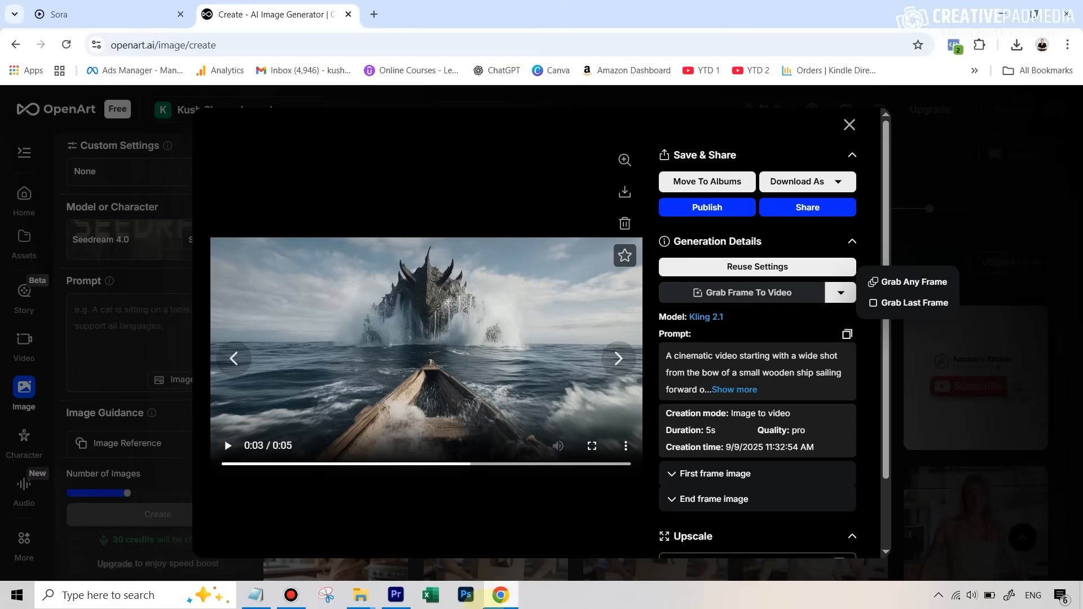
click(501, 597)
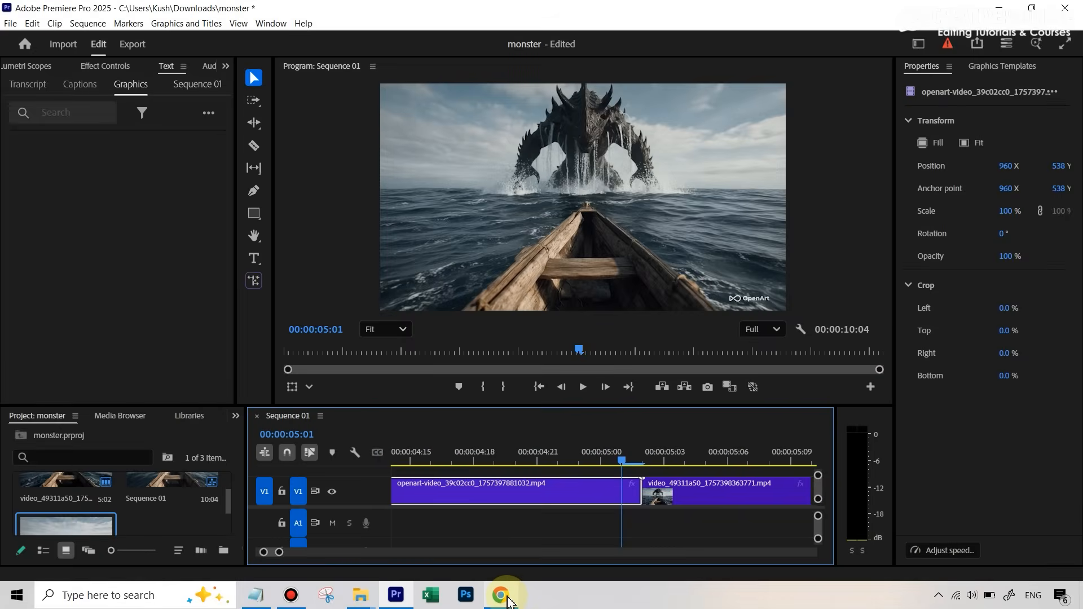
- Zoom the timeline out to the full sequence and play it from the opening frame
drag(279, 552, 351, 551)
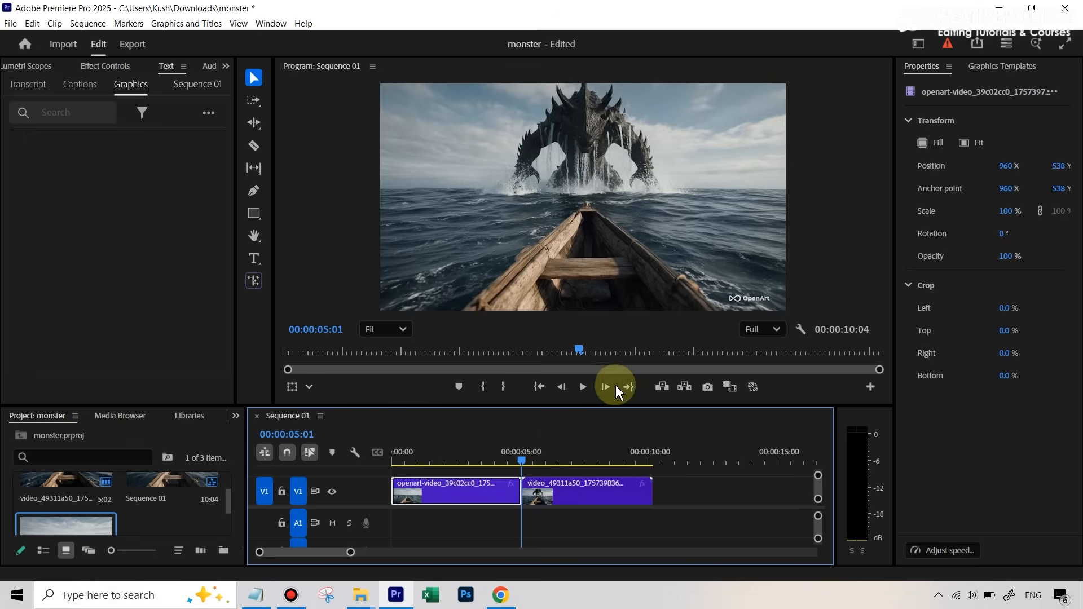
click(583, 387)
click(512, 458)
drag(504, 463, 375, 459)
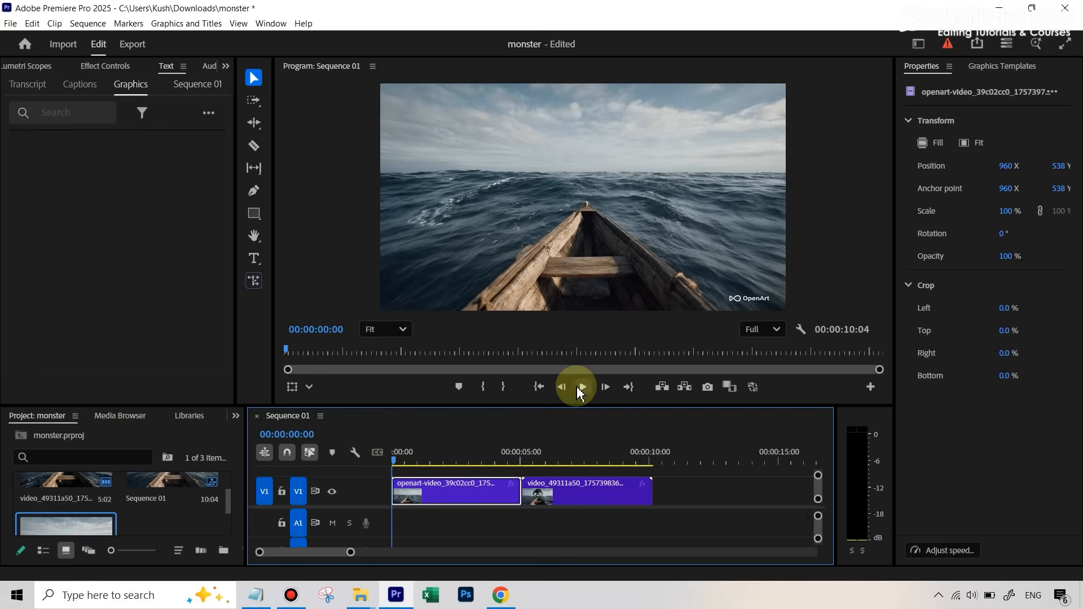
click(579, 388)
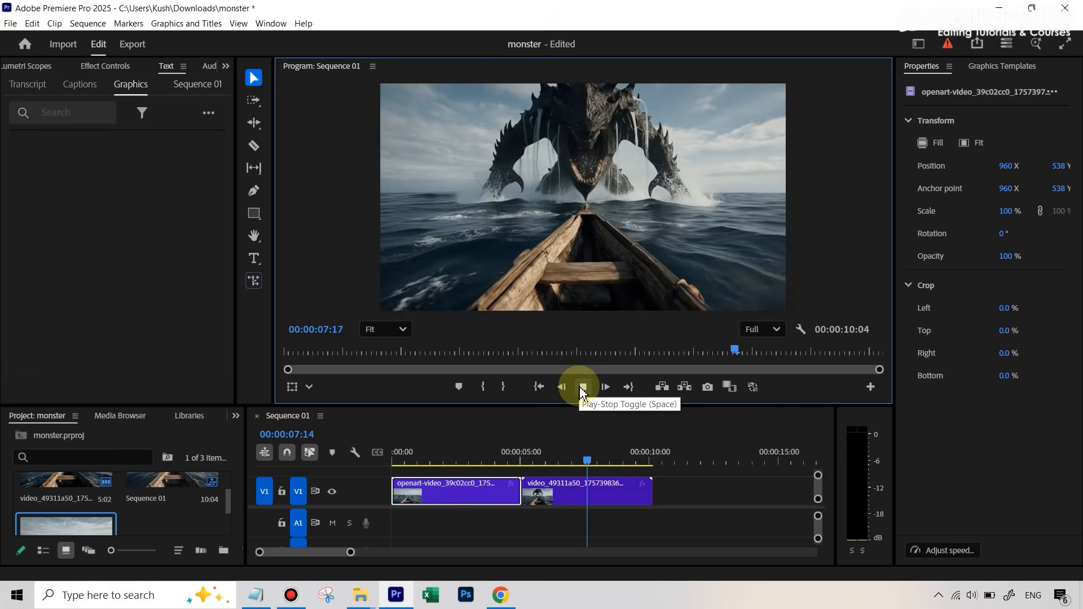
click(579, 388)
- Replay across the five-second cut from 03:23 and 04:06, stopping at 07:01 and 07:20
click(493, 460)
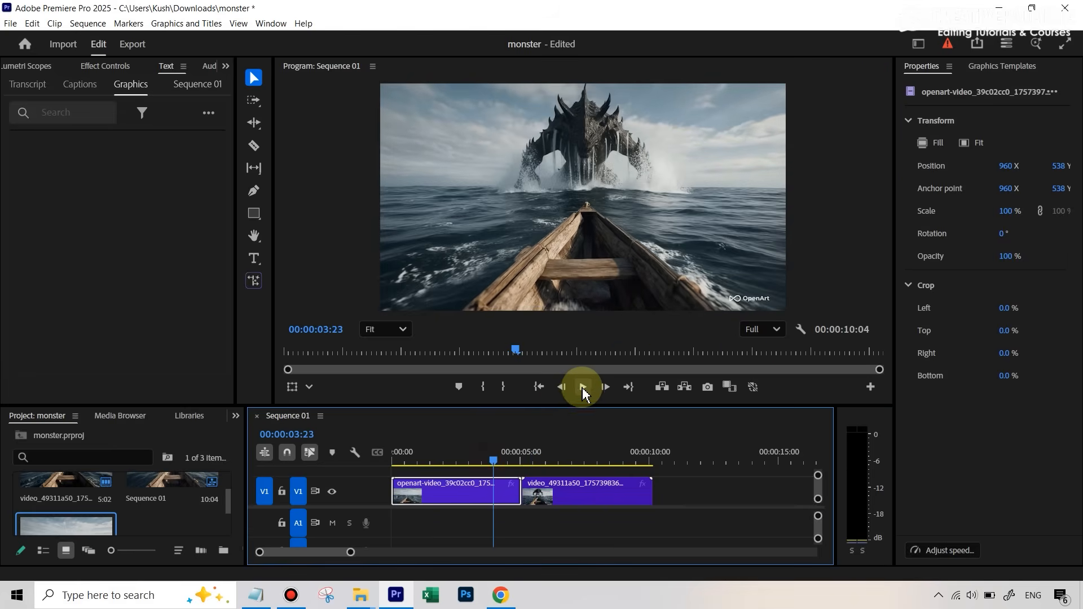
click(581, 391)
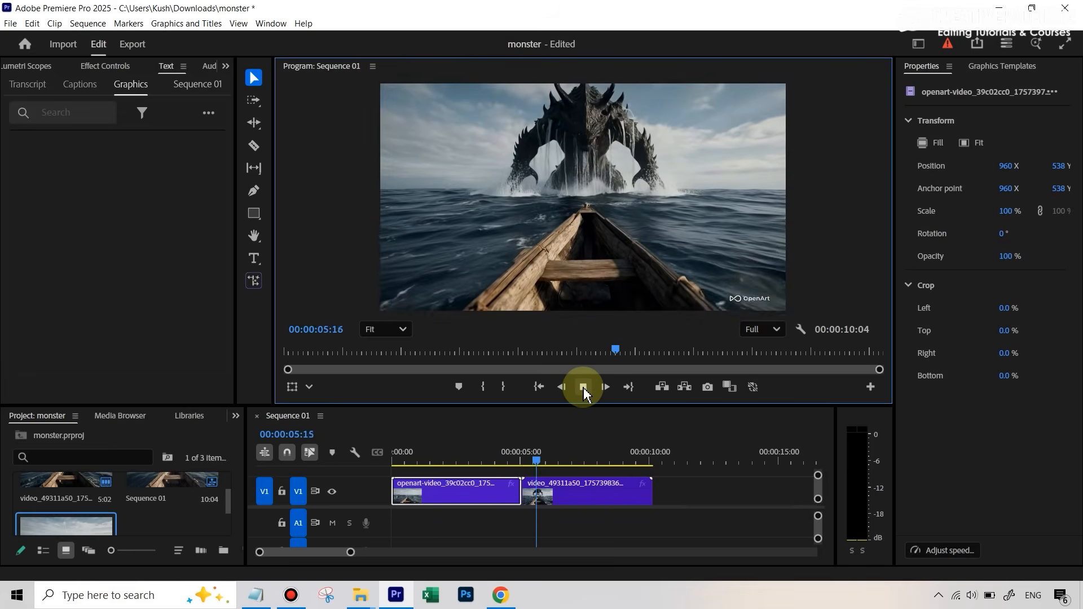
click(583, 389)
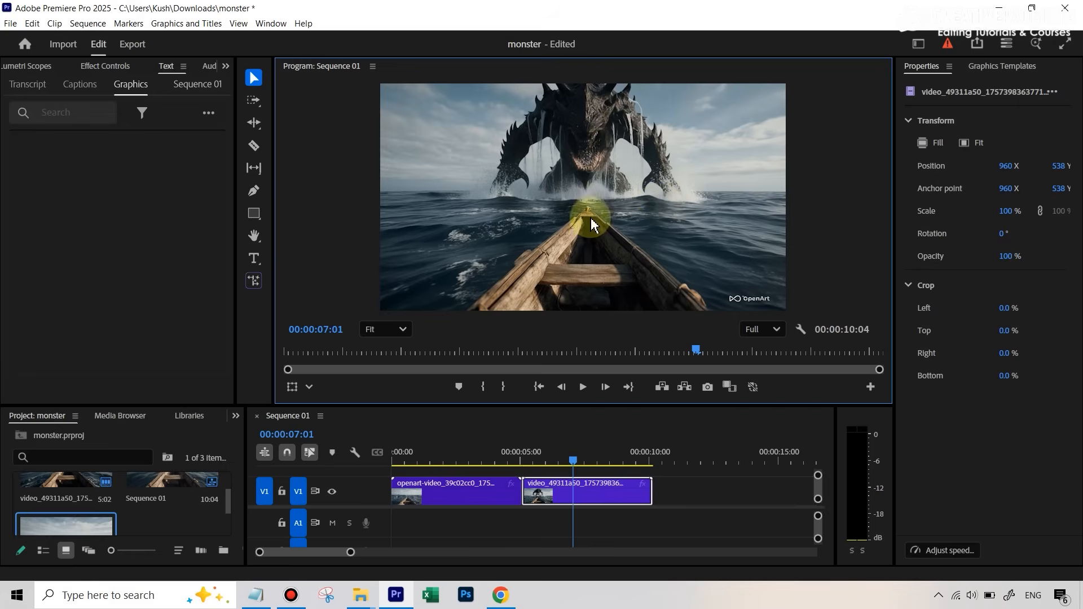
click(502, 456)
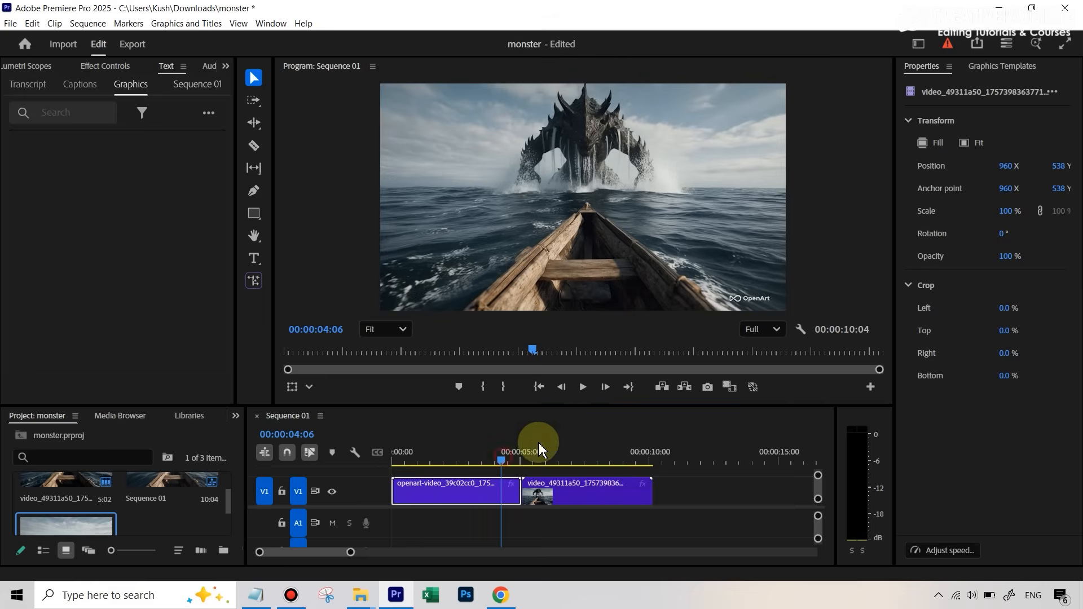
click(581, 388)
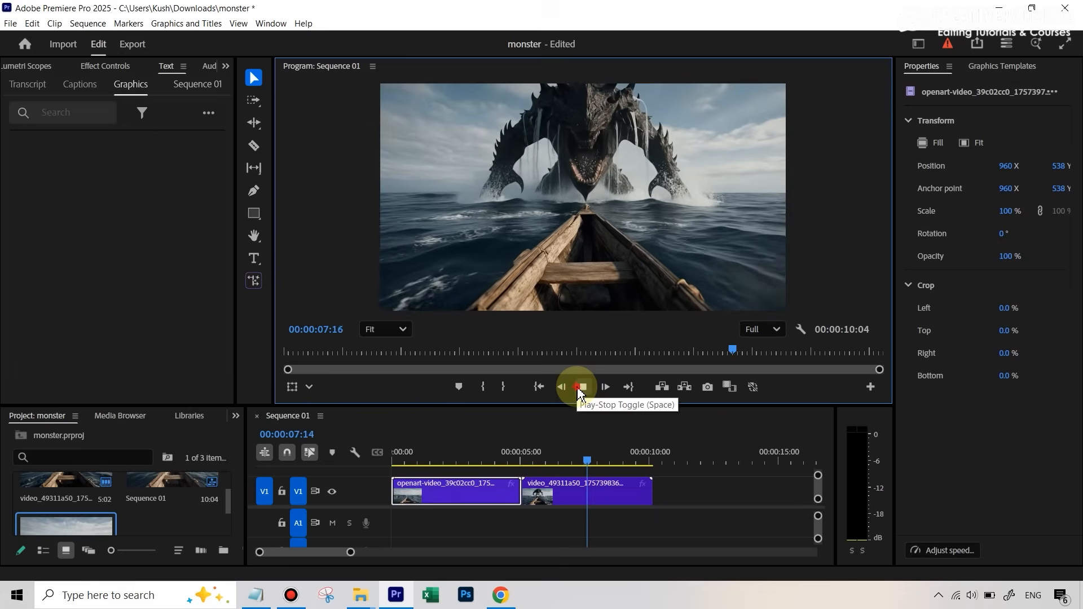
click(582, 387)
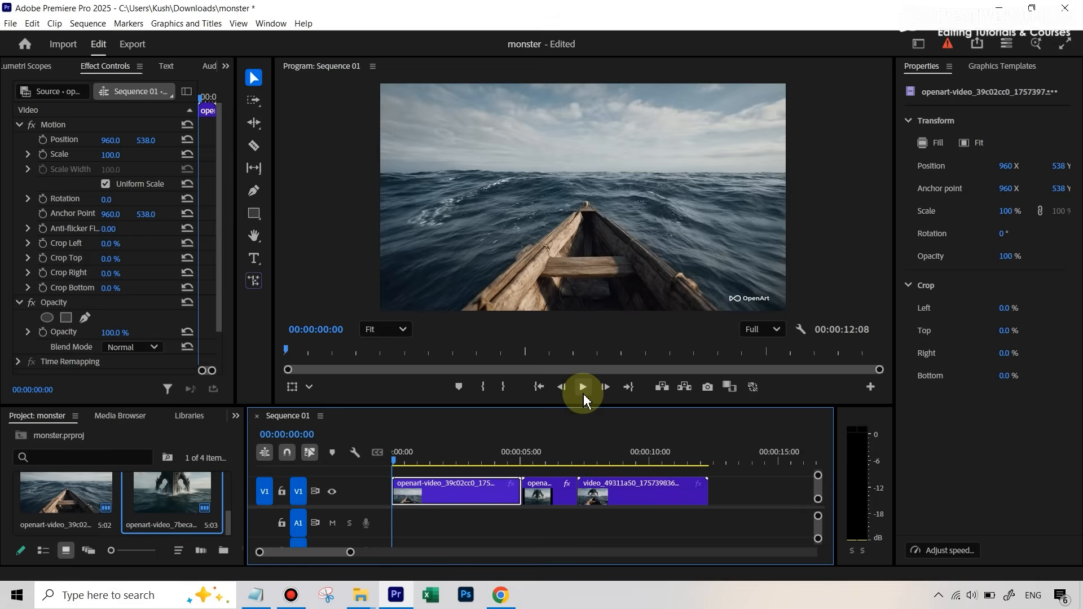
- Play the three-clip sequence and stop near the end, around 00:00:11:23
click(583, 389)
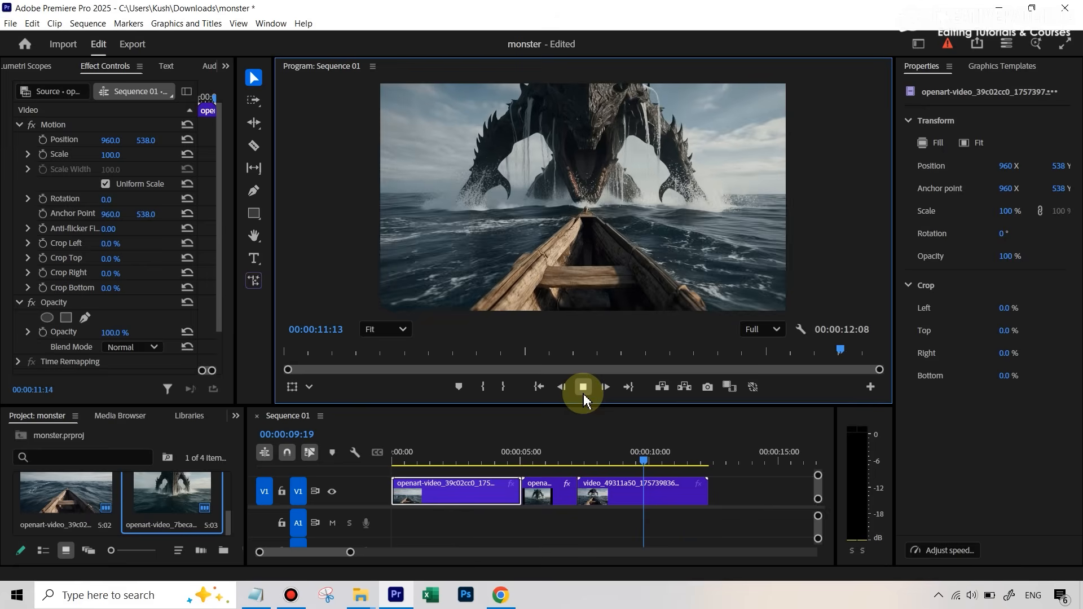
click(583, 395)
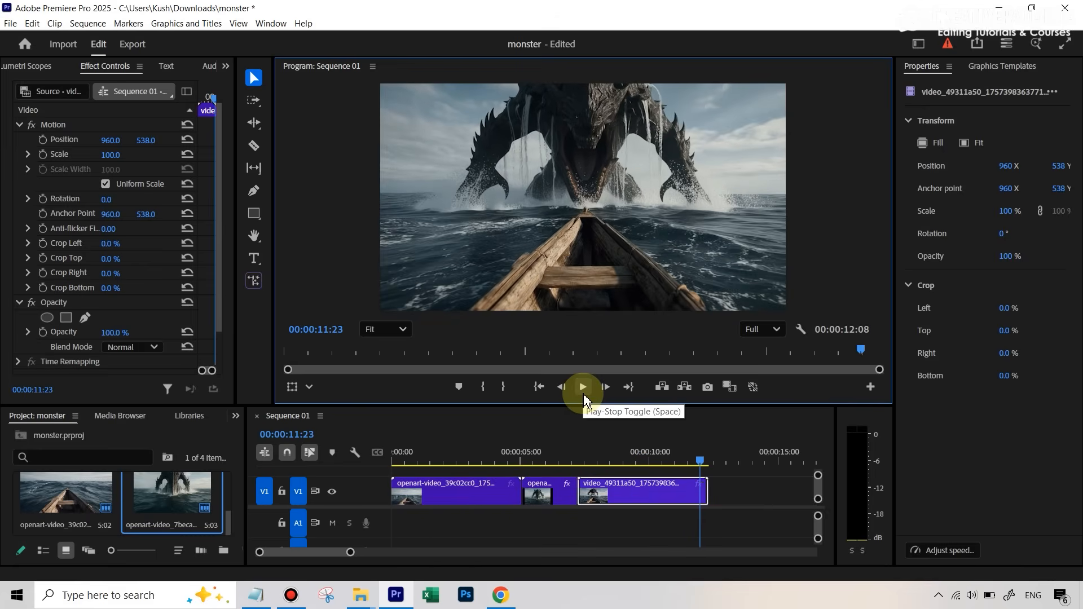